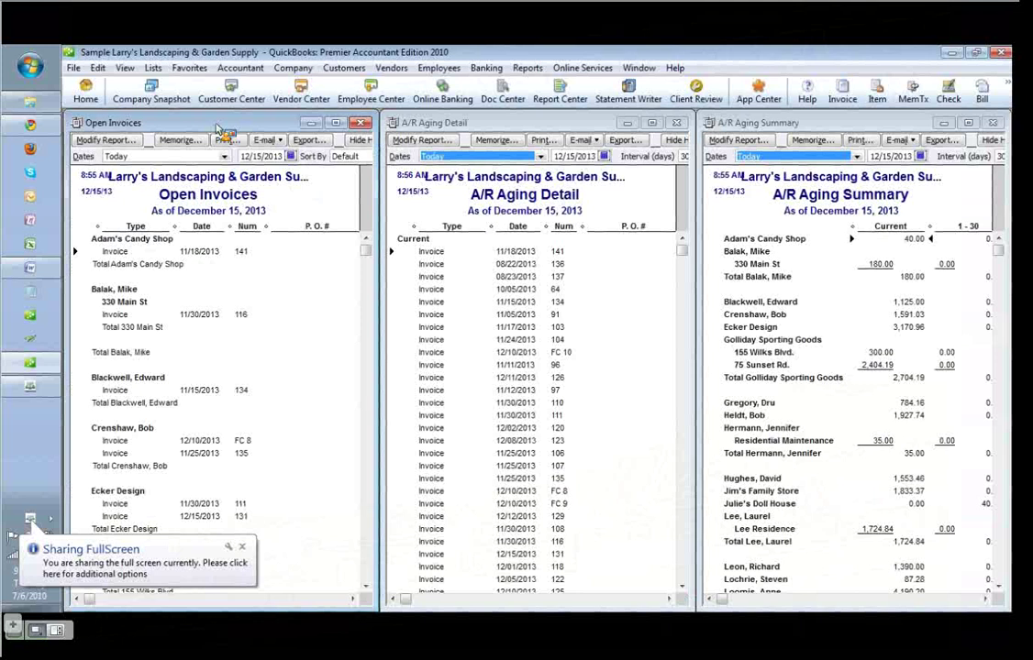
# Maximize the Open Invoices report and scroll to Julie's Doll House's $40 past-due invoice
pyautogui.doubleClick(217, 123)
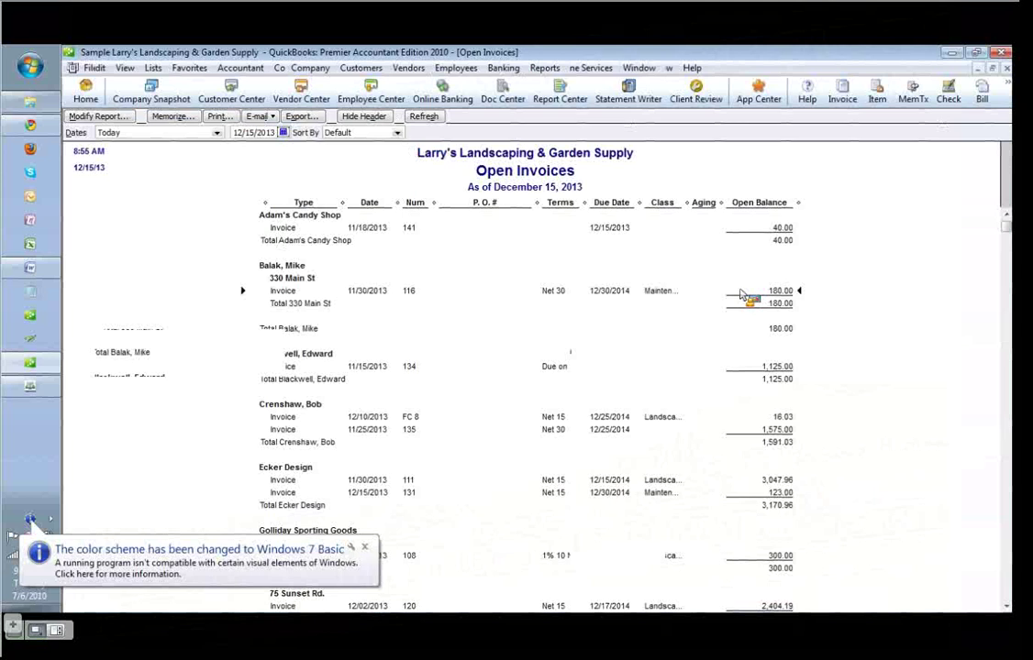
pyautogui.scroll(-10, 742, 293)
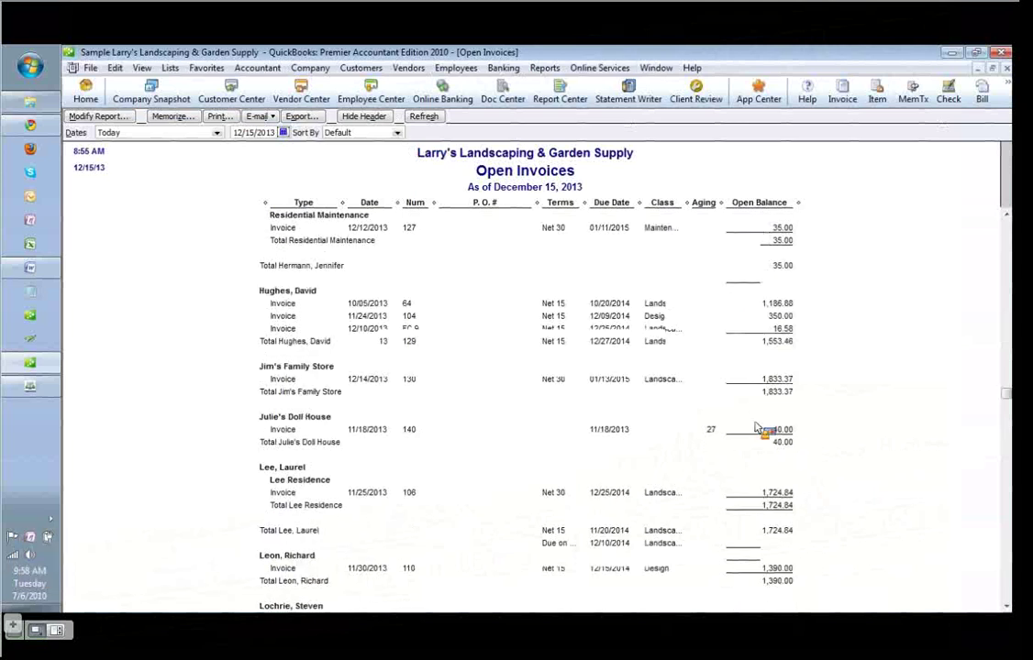
pyautogui.click(787, 430)
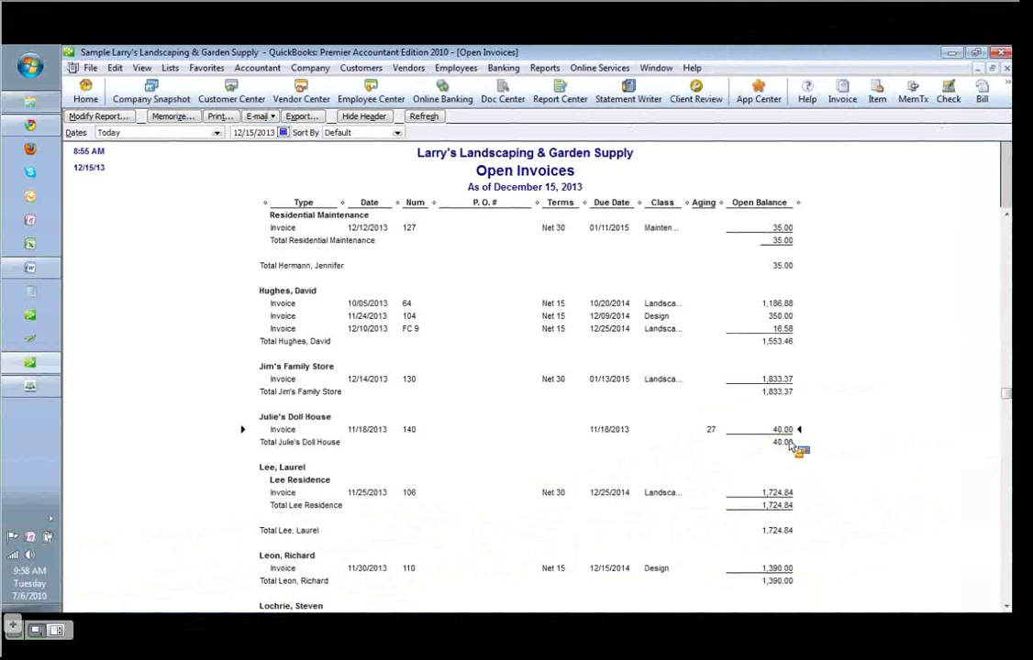
pyautogui.scroll(-1, 734, 390)
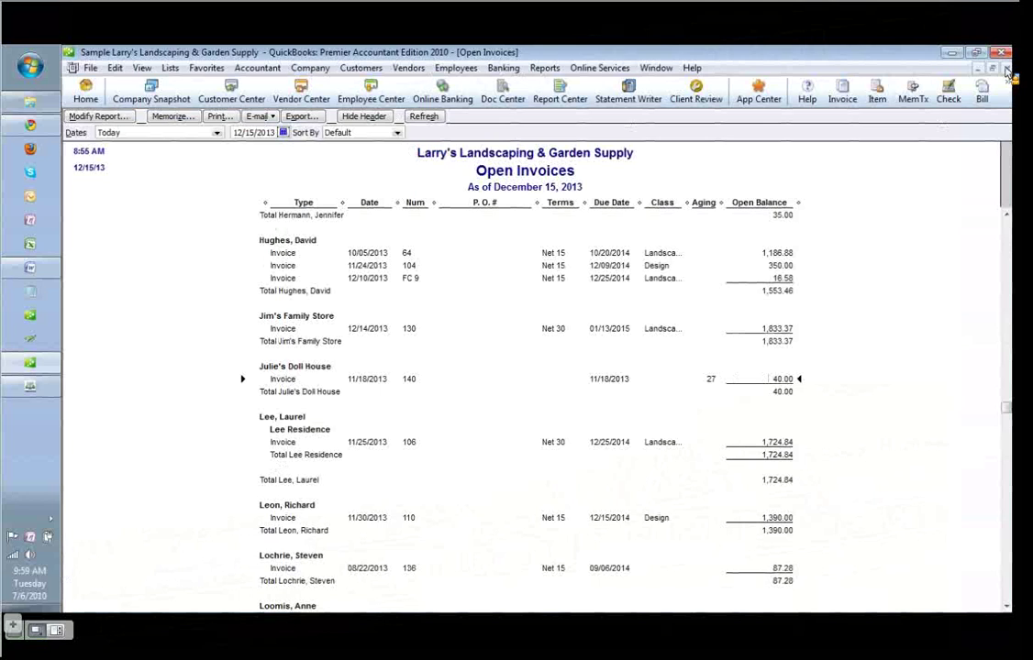
pyautogui.click(1006, 69)
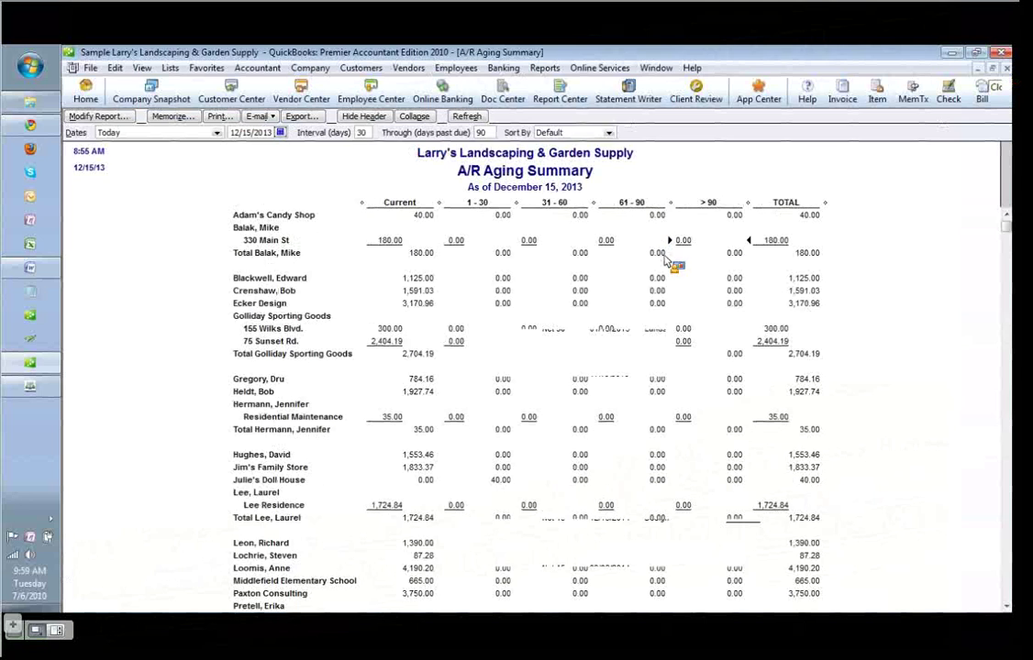
pyautogui.click(419, 277)
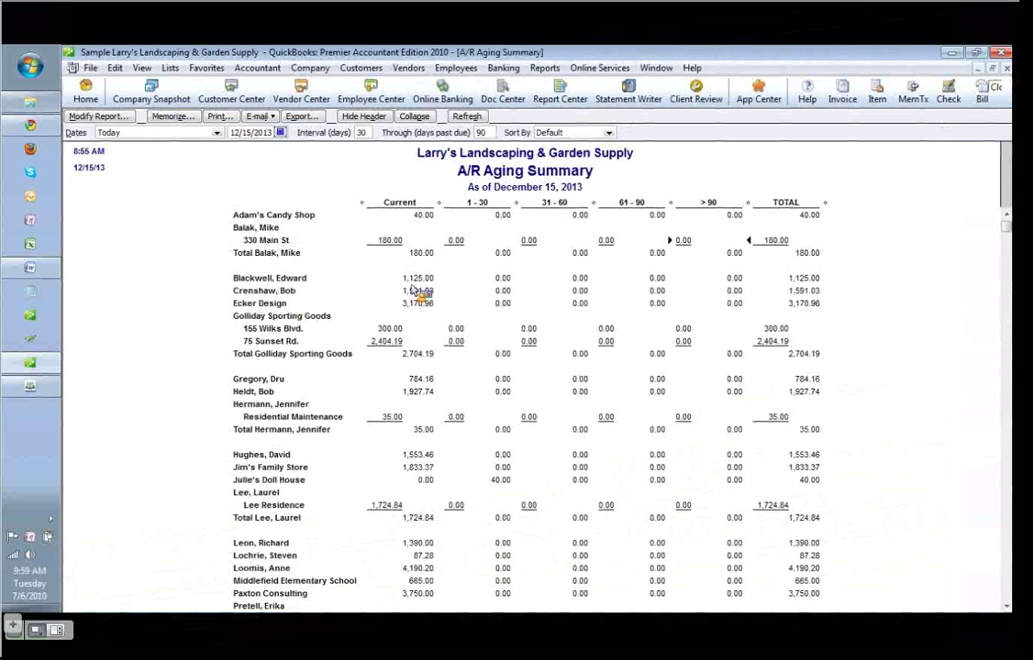
pyautogui.click(514, 289)
pyautogui.click(589, 290)
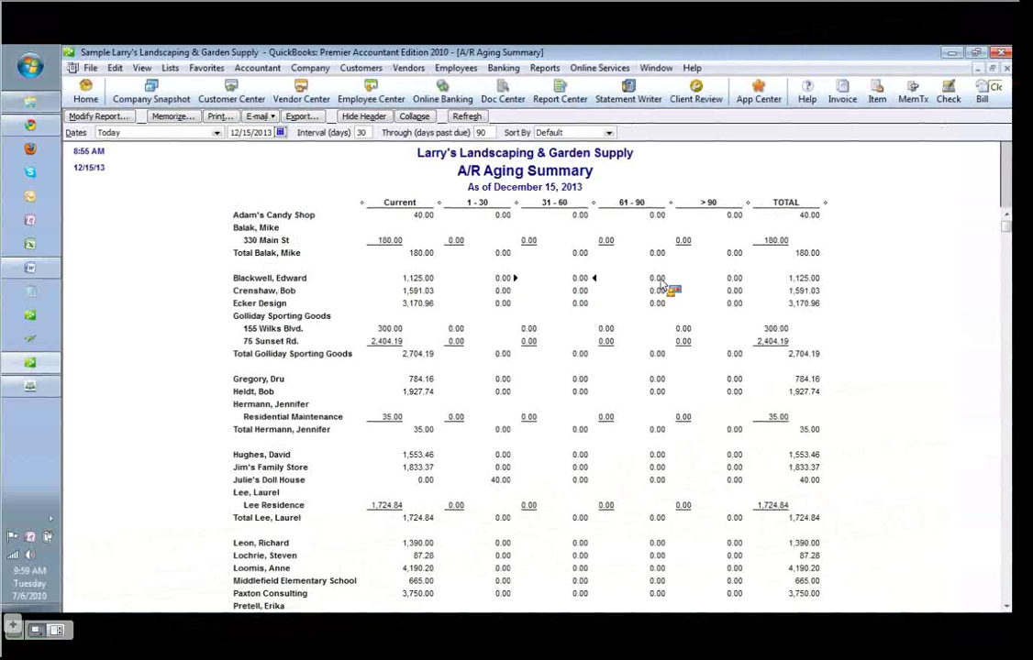
pyautogui.click(734, 279)
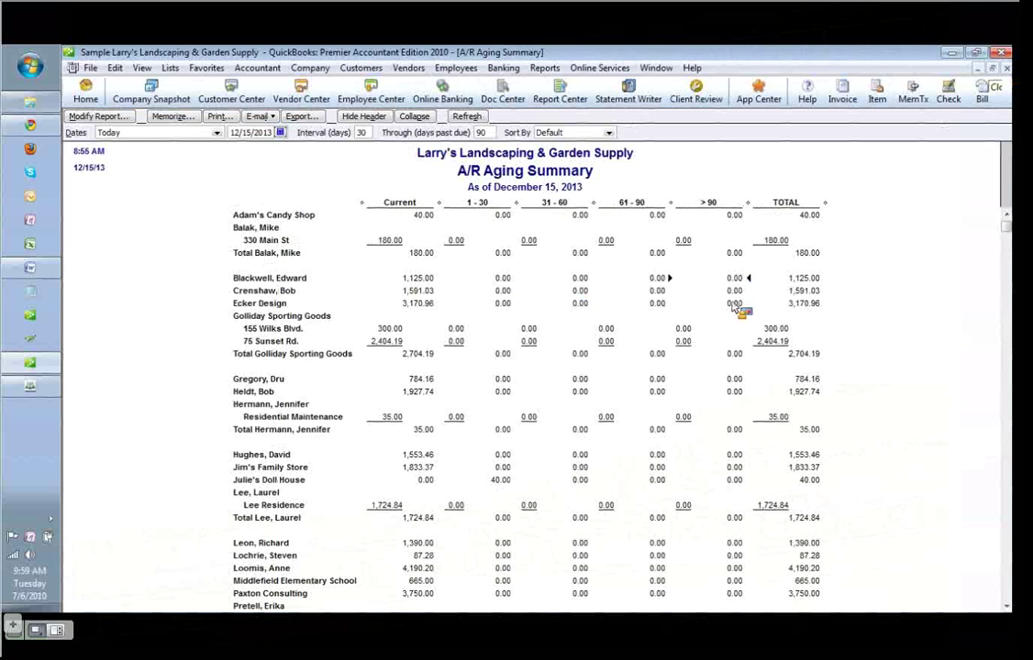
# Check the aging grand totals for over 90, 61-90, and the 40.00 in 1-30 days
pyautogui.scroll(-5, 748, 311)
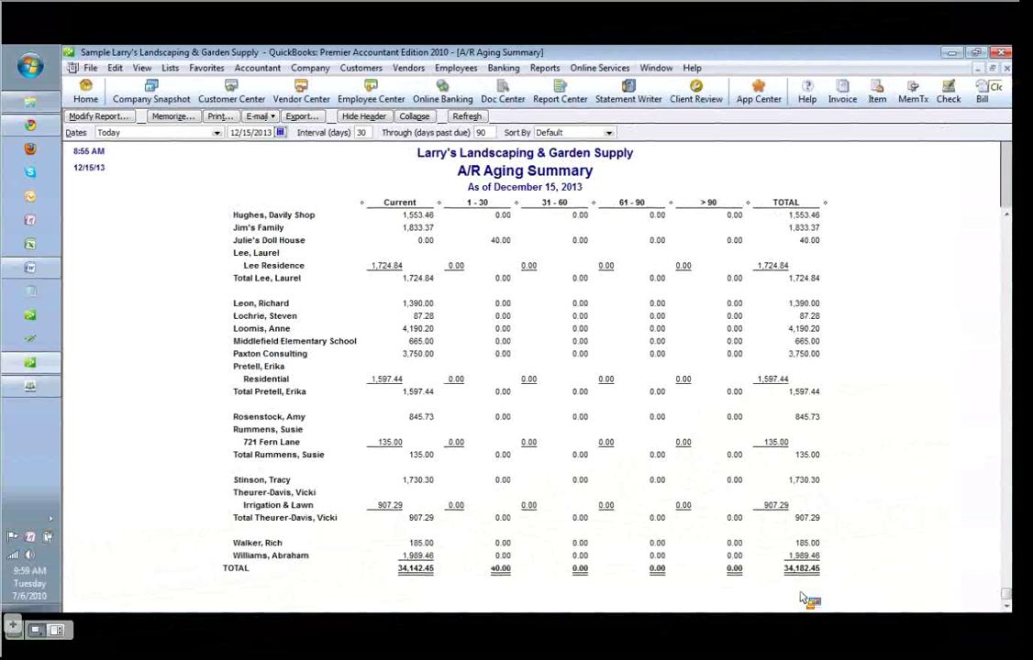
pyautogui.click(734, 570)
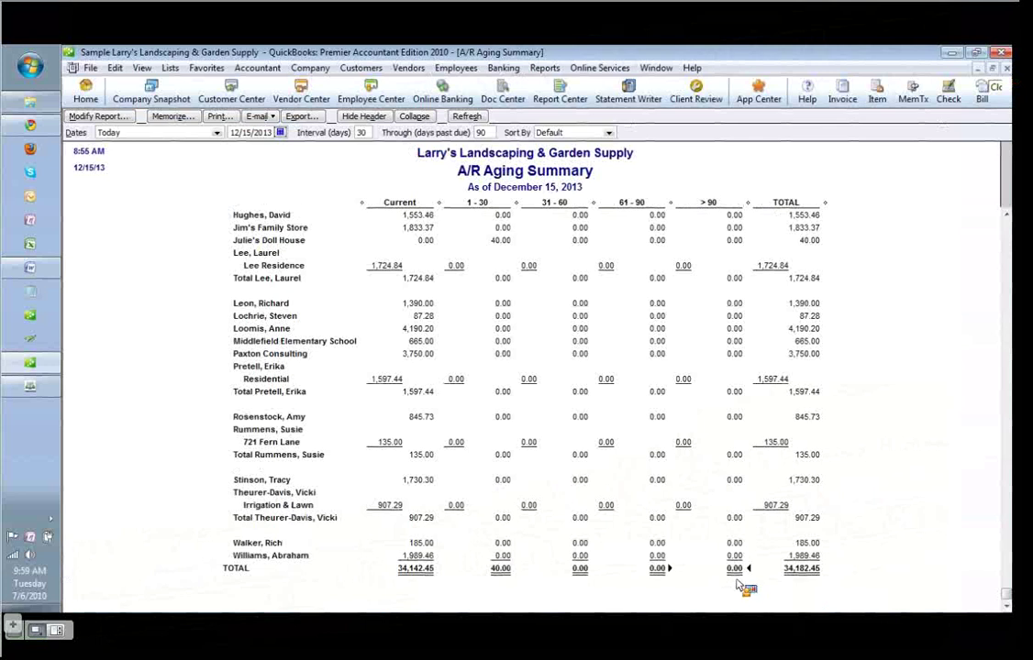
pyautogui.click(657, 570)
pyautogui.click(502, 569)
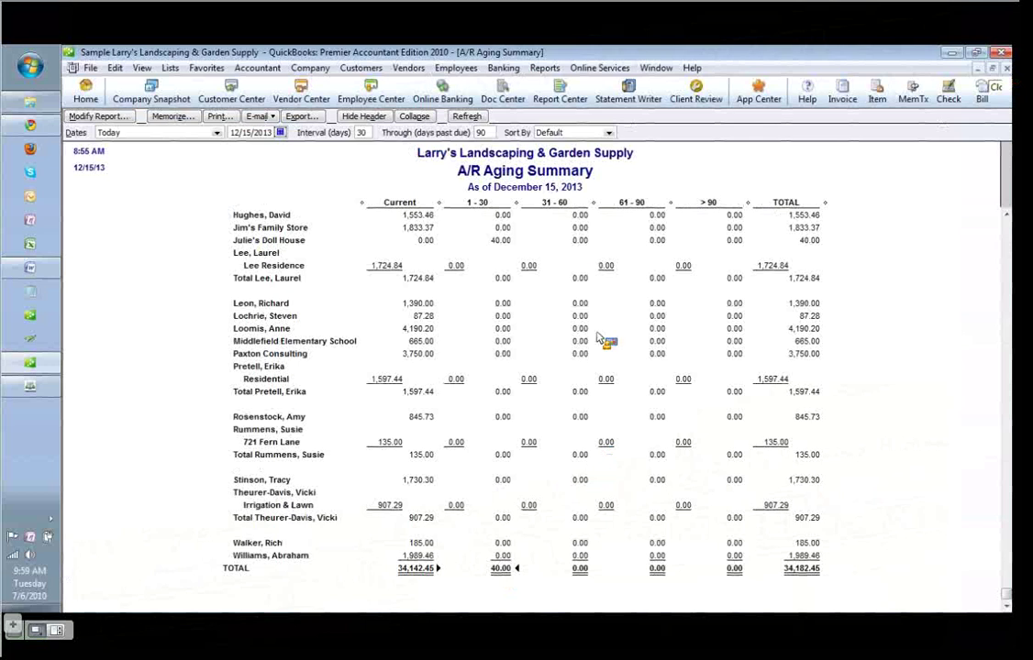
pyautogui.scroll(5, 594, 330)
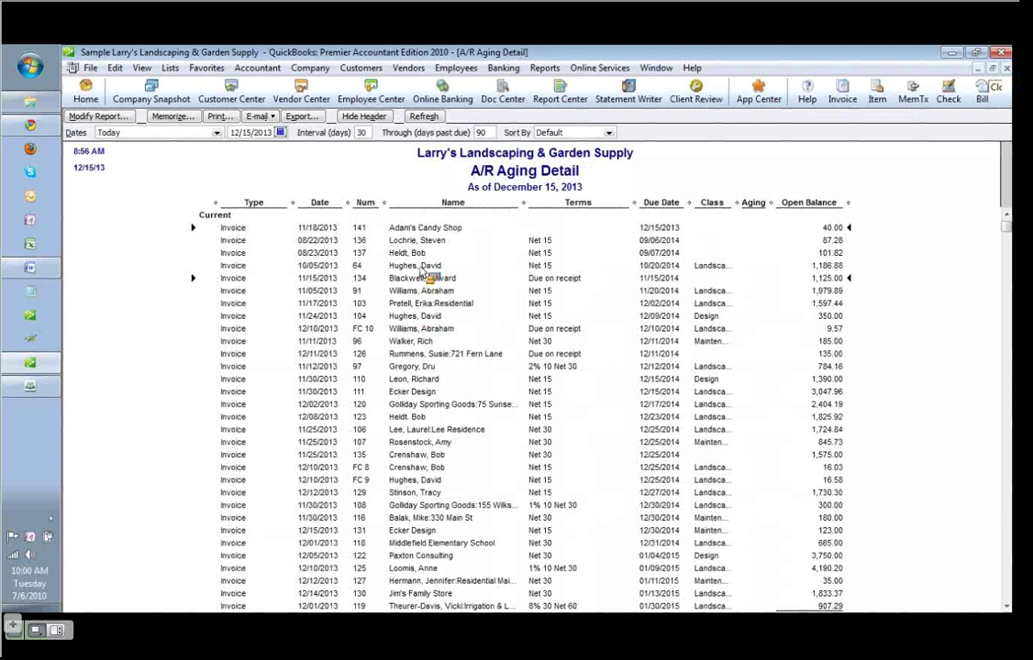
# Reopen the Open Invoices report, scroll through it, then close it to return to A/R Aging Detail
pyautogui.scroll(-1, 431, 266)
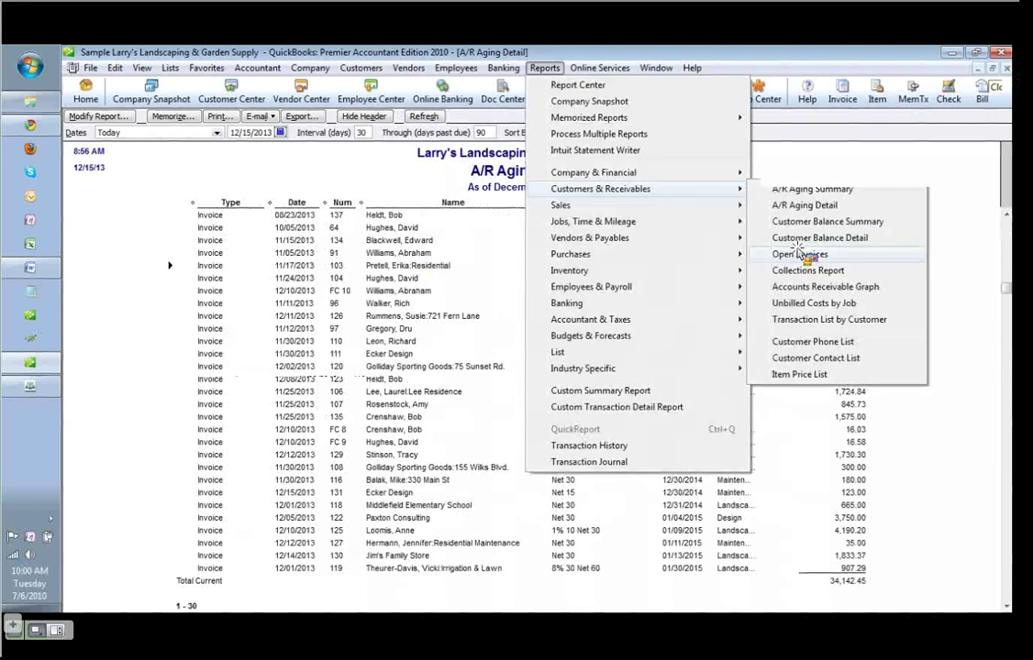
pyautogui.click(798, 254)
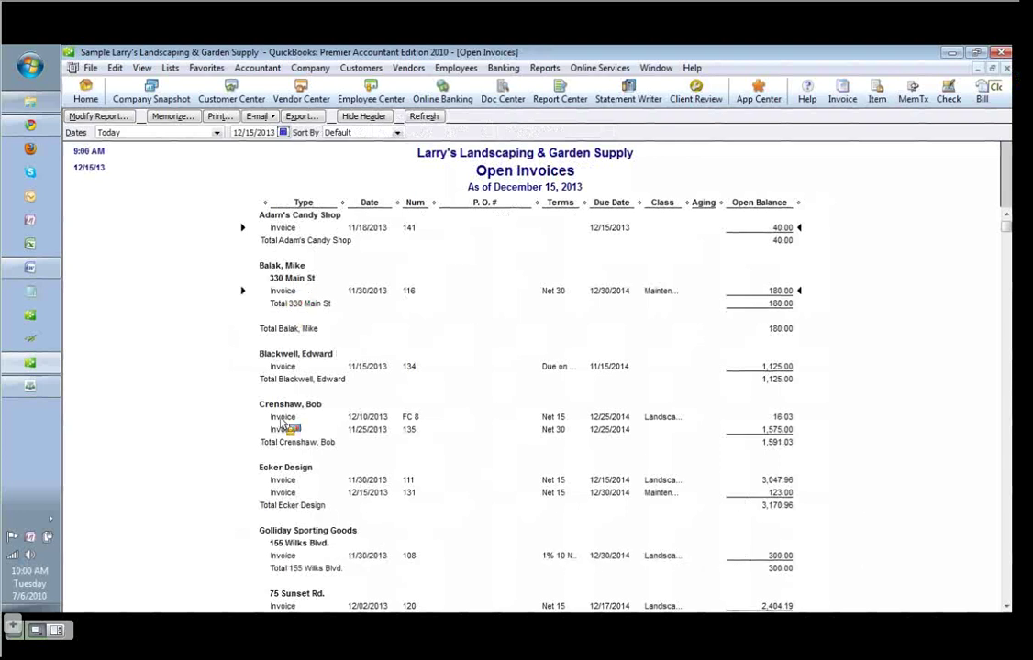
pyautogui.scroll(-2, 288, 427)
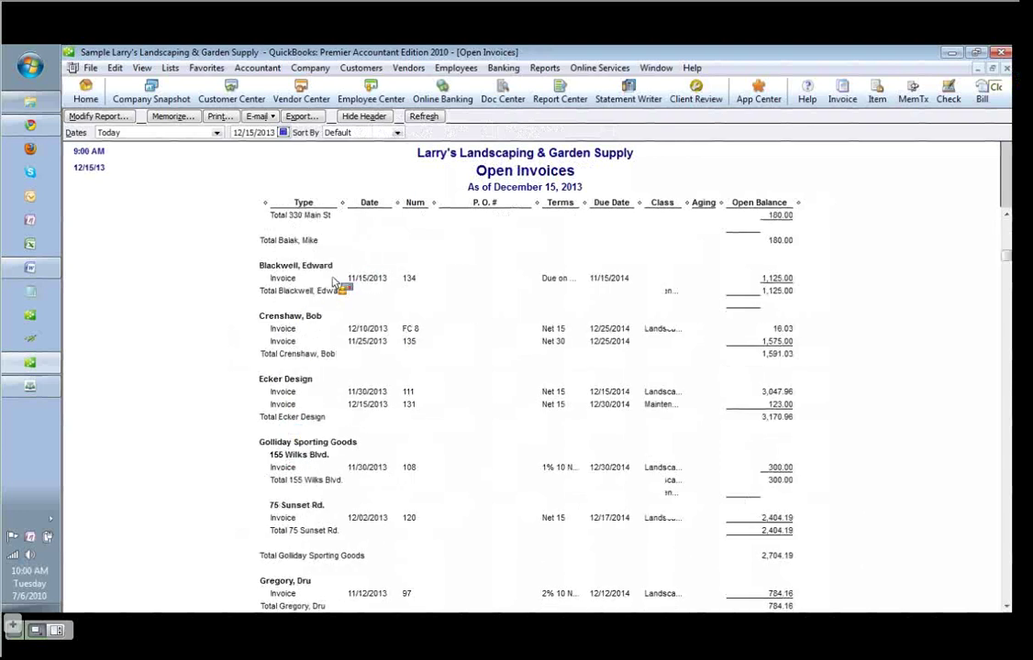
pyautogui.scroll(-4, 332, 283)
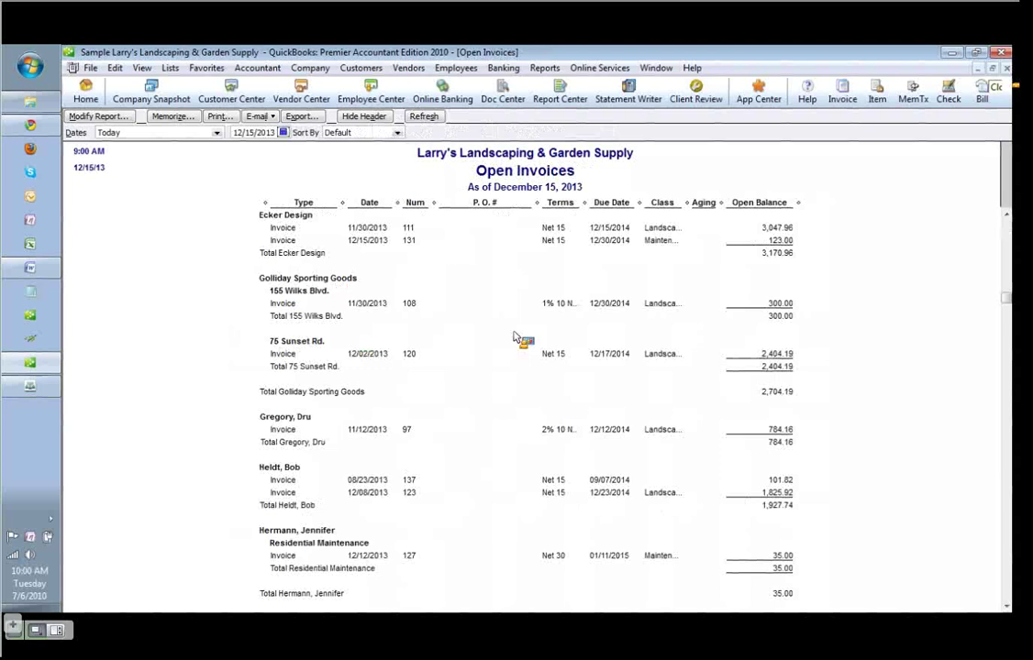
pyautogui.press('Escape')
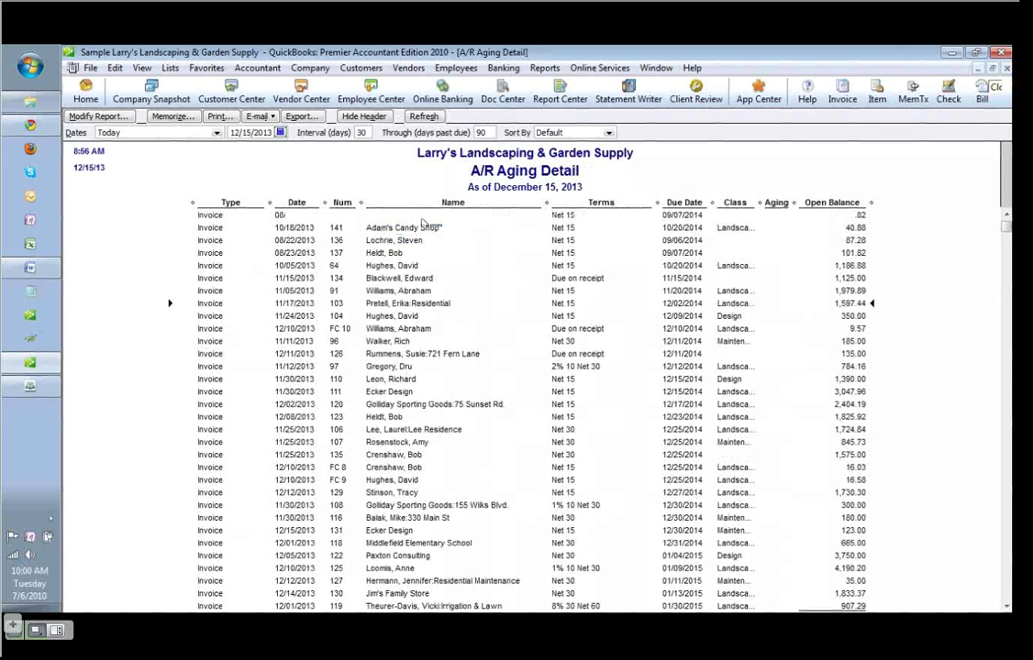
# Tick Name Phone # and Name E-Mail in Modify Report's Columns list and apply
pyautogui.click(94, 117)
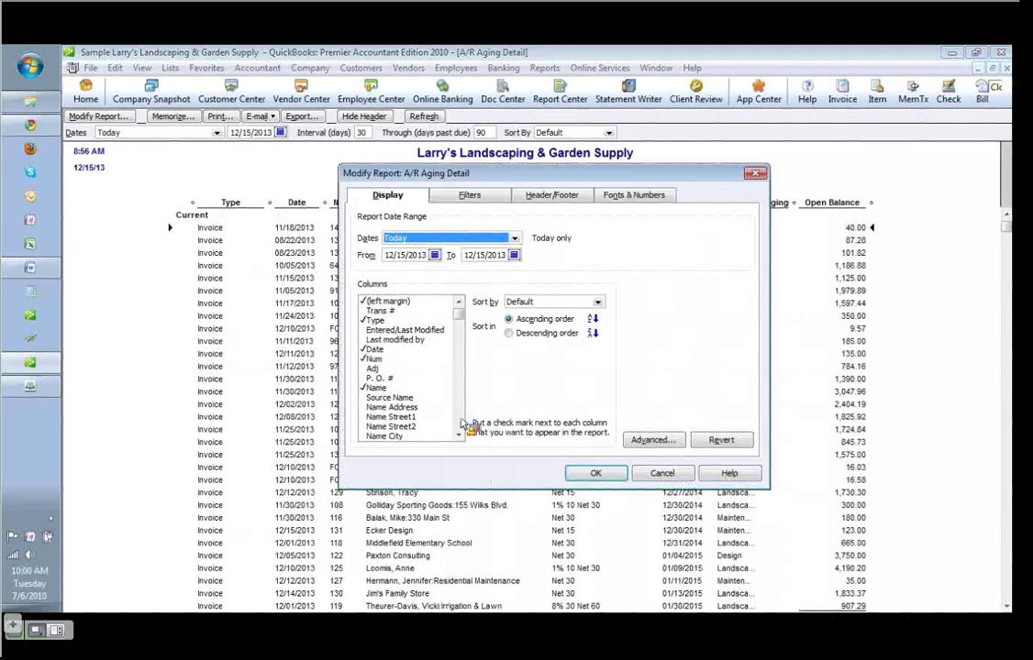
pyautogui.click(461, 422)
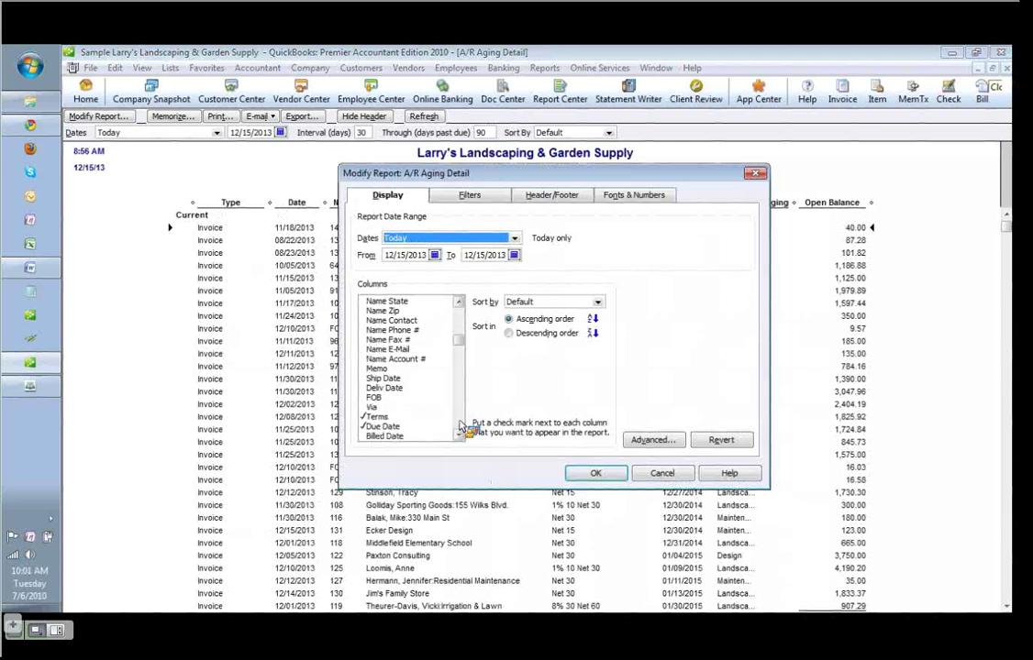
pyautogui.click(383, 349)
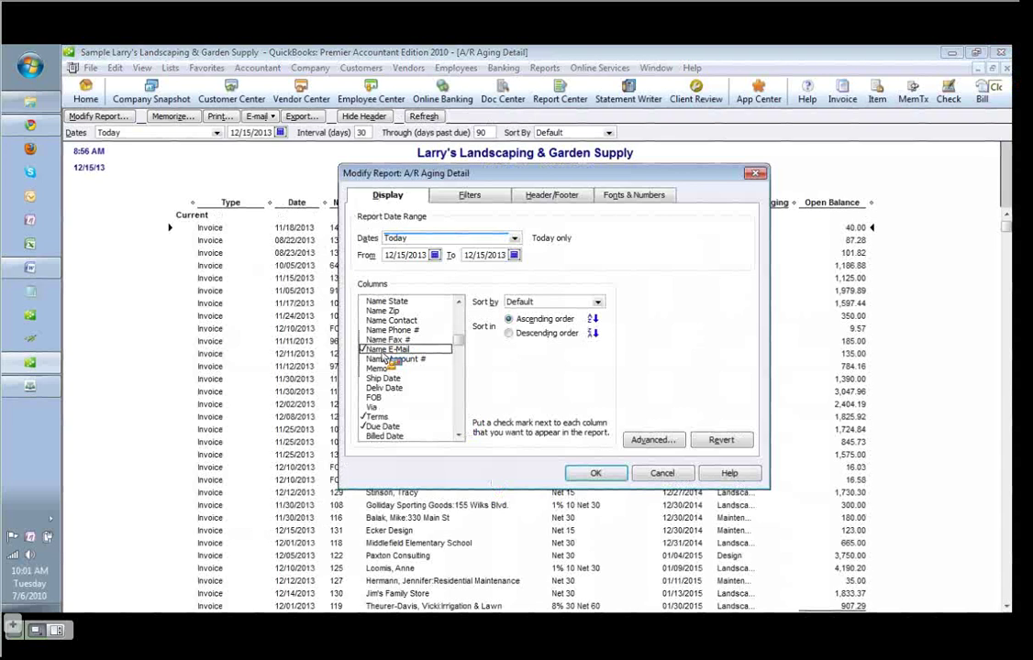
pyautogui.click(594, 470)
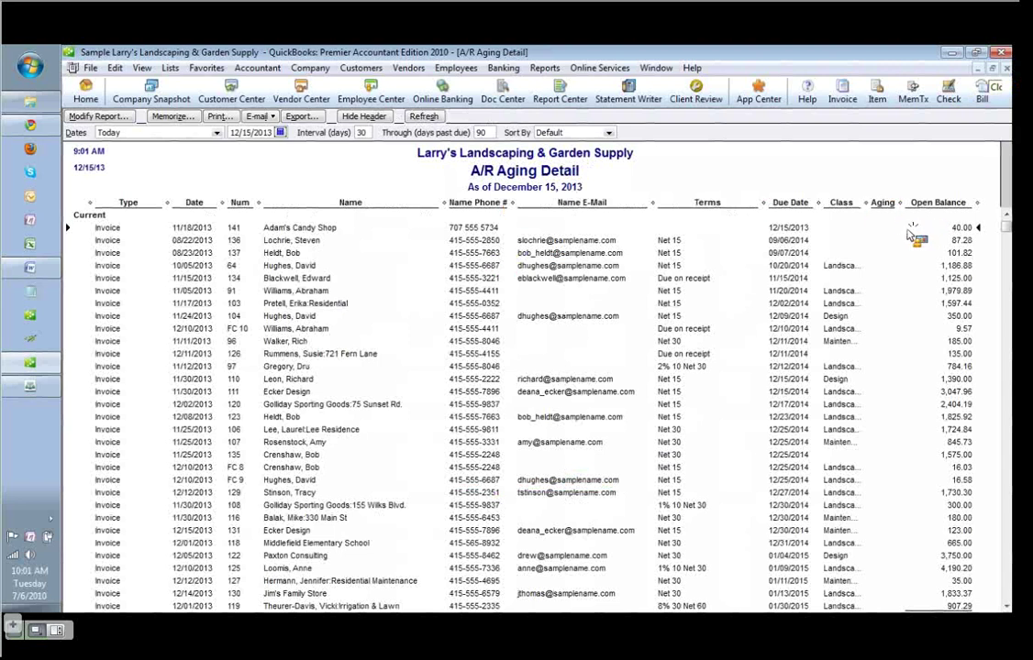
# Drag the column marker to hide the Class and Aging columns
pyautogui.moveTo(913, 236); pyautogui.dragTo(257, 142)
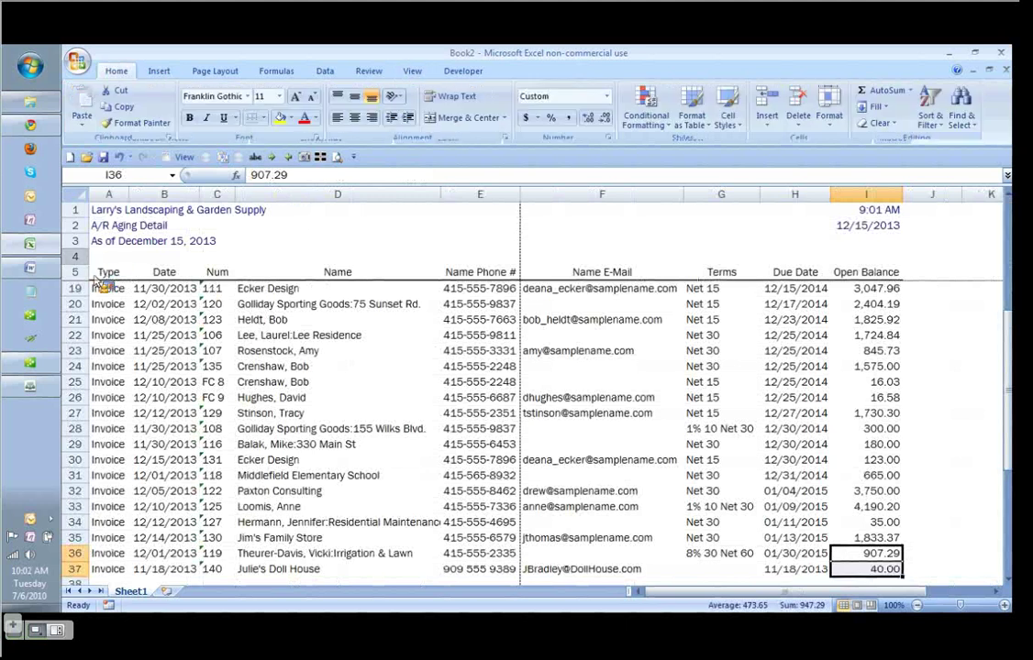
# Select the whole report table and turn on header filters
pyautogui.click(81, 256)
pyautogui.moveTo(207, 257); pyautogui.dragTo(341, 277)
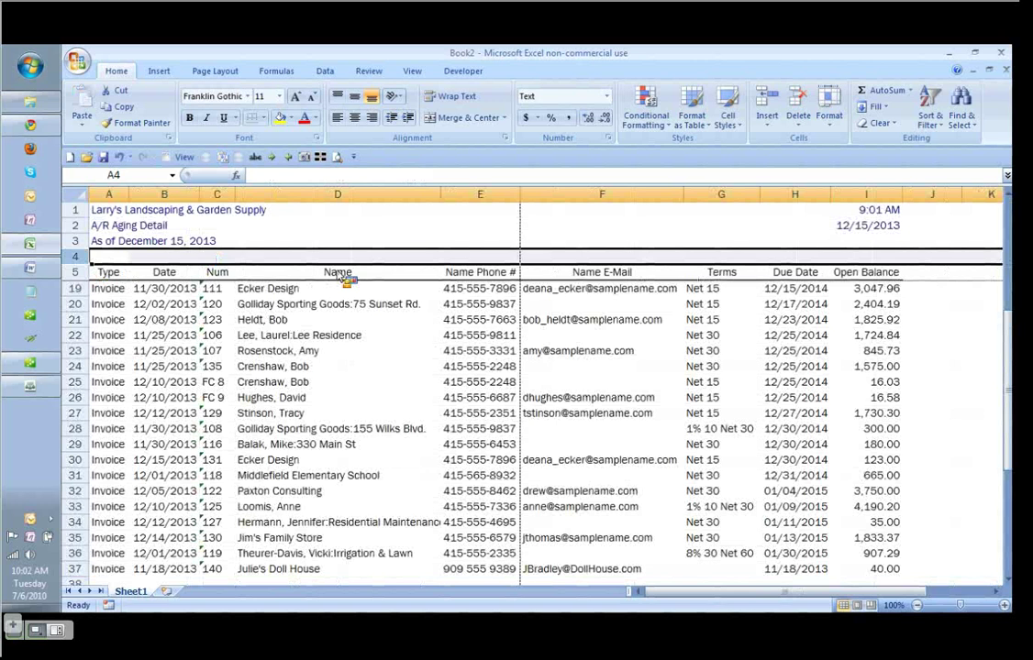
pyautogui.click(104, 271)
pyautogui.hotkey('ctrl', 'a')
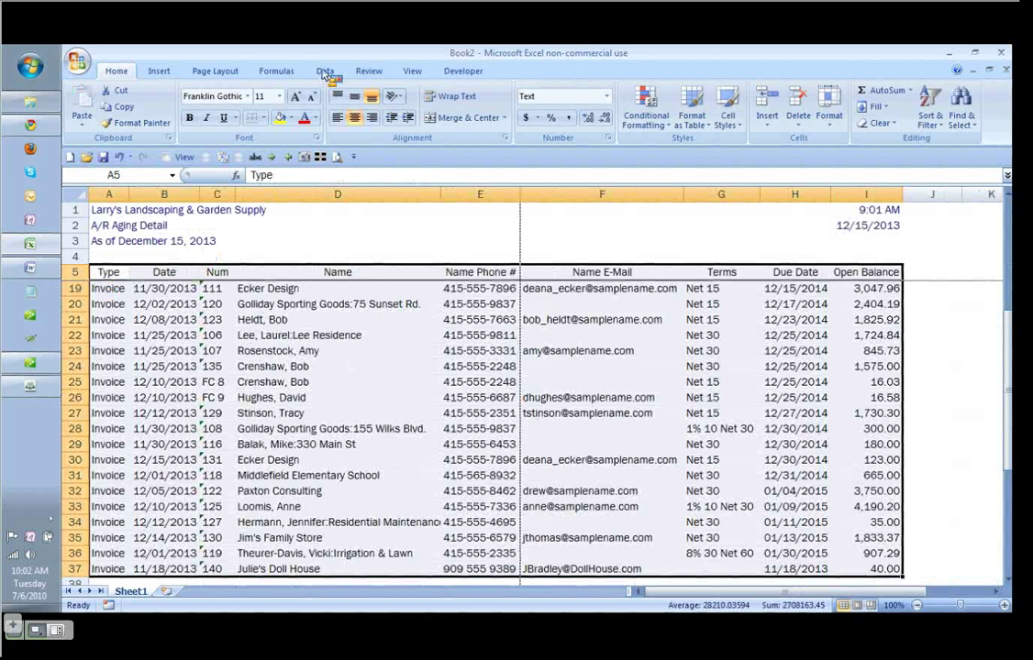
pyautogui.click(326, 72)
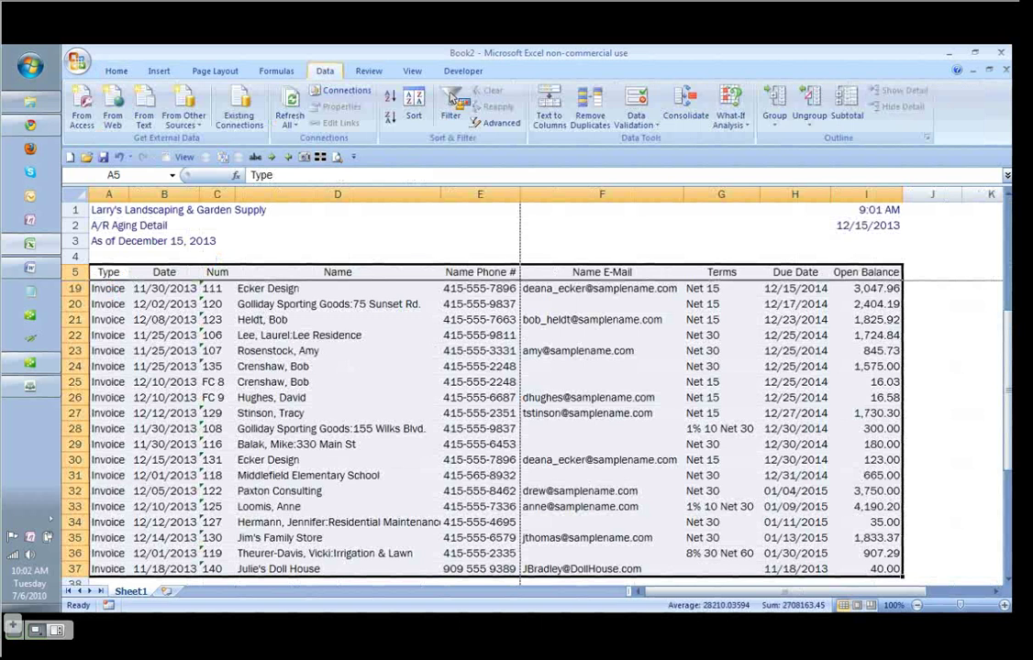
pyautogui.hotkey('ctrl', 'shift', 'l')
# Sort the invoices by customer Name
pyautogui.moveTo(302, 350); pyautogui.dragTo(303, 335)
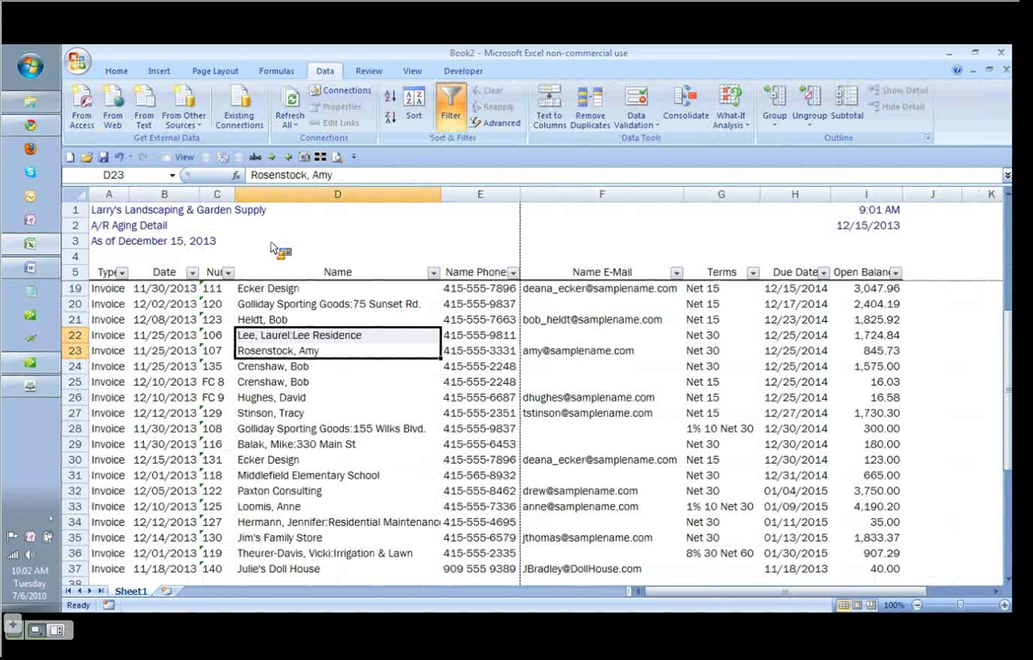
pyautogui.hotkey('alt', 'a')
pyautogui.press('s')
pyautogui.press('s')
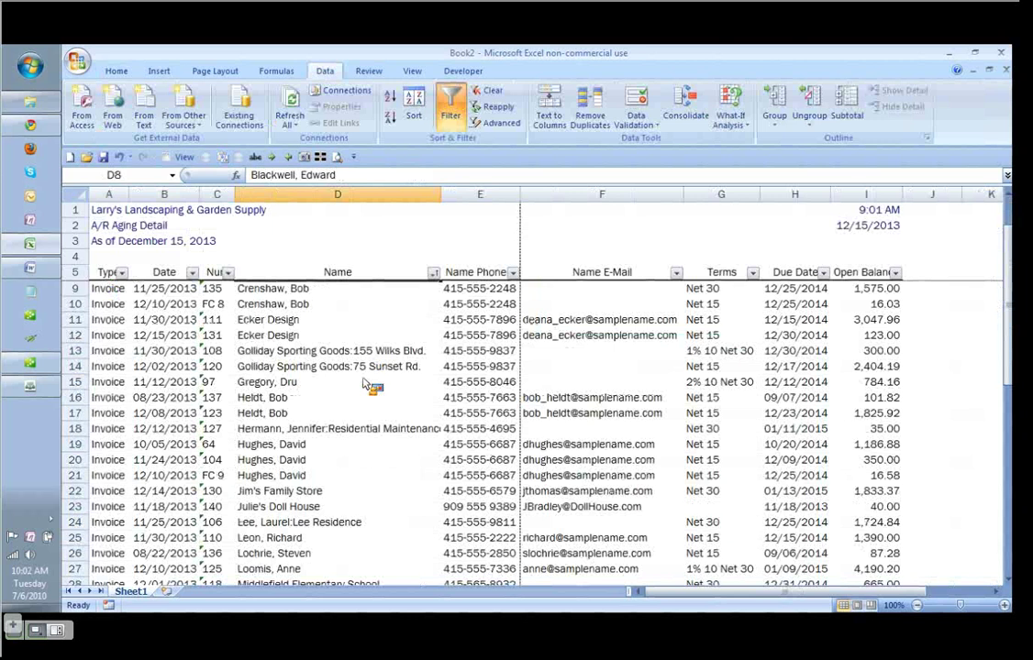
# Add a 'Month' column heading in I5 before Open Balance
pyautogui.click(302, 350)
pyautogui.hotkey('shift', 'Down')
pyautogui.hotkey('shift', 'space')
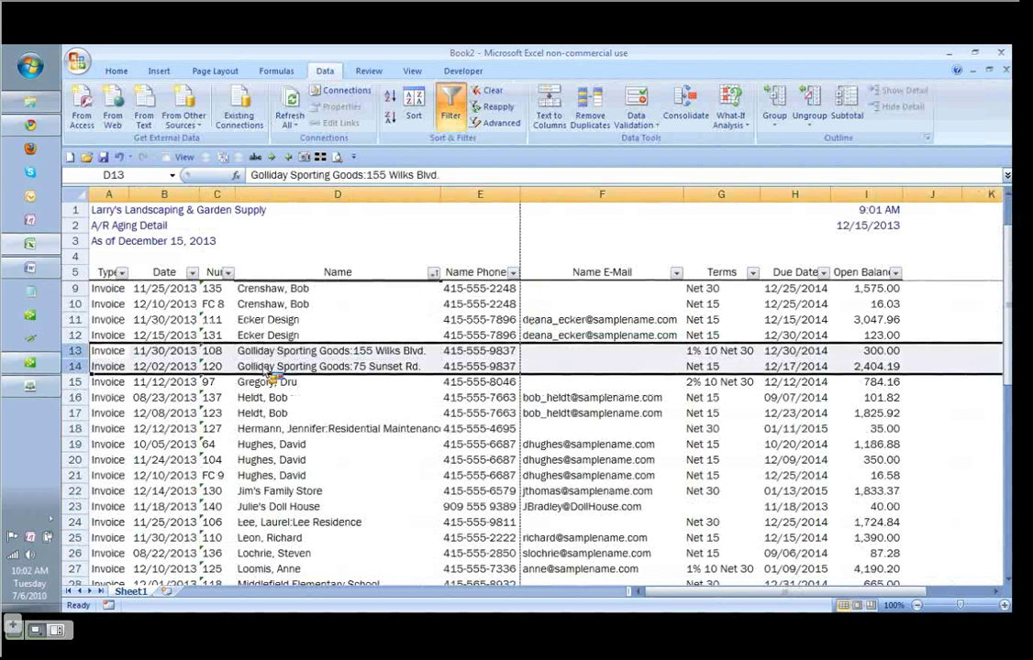
pyautogui.scroll(1, 271, 374)
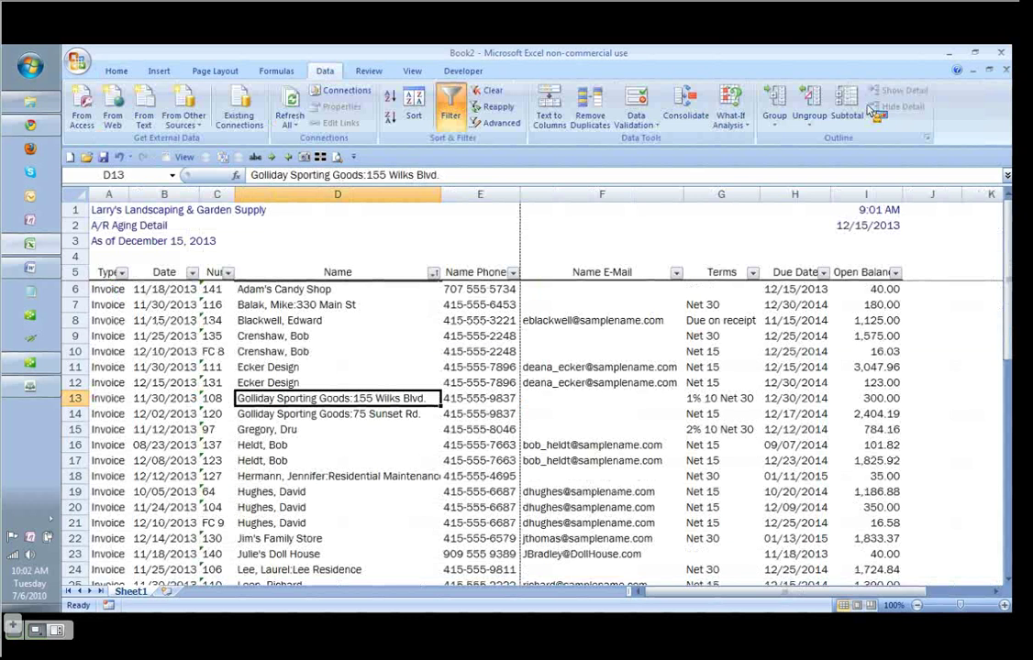
pyautogui.write('Month')
pyautogui.press('Return')
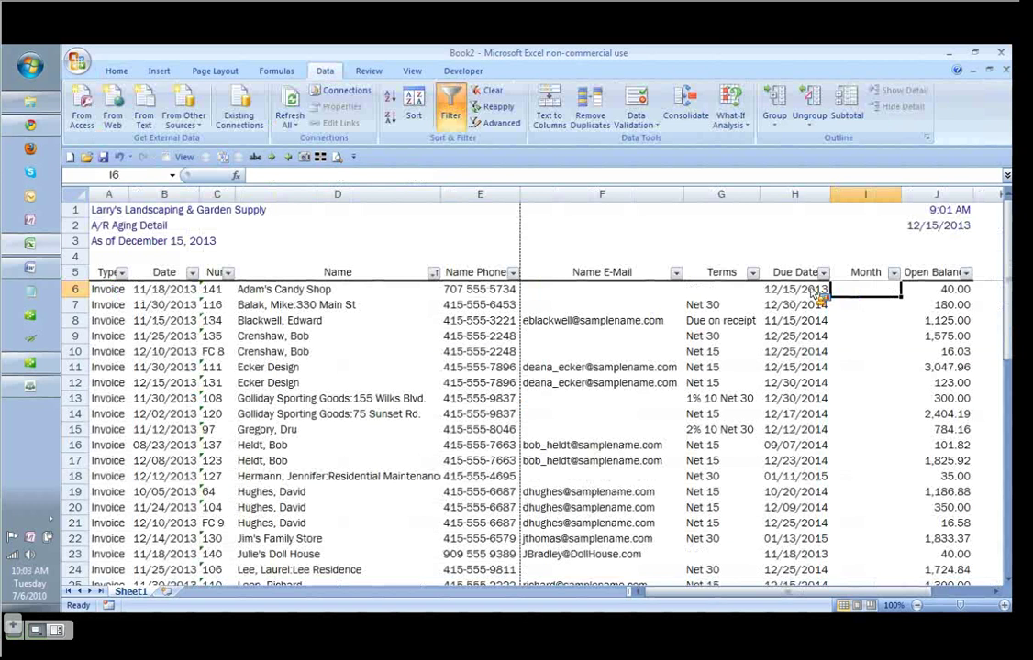
# On a new sheet, fill month names Jan through Dec beside the numbers 1–12
pyautogui.click(160, 594)
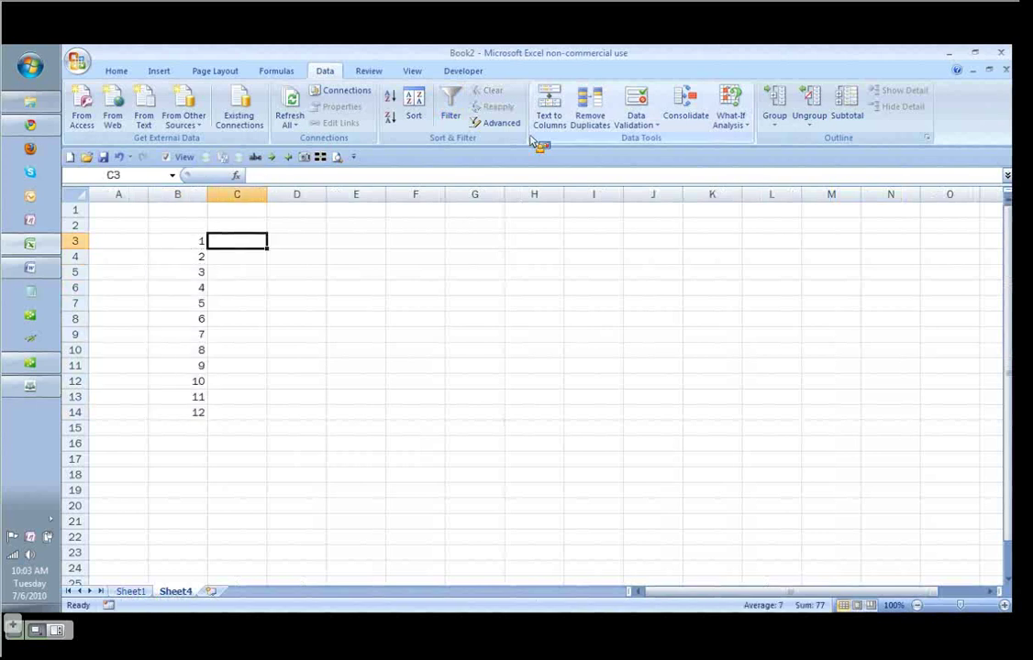
pyautogui.write('Jan')
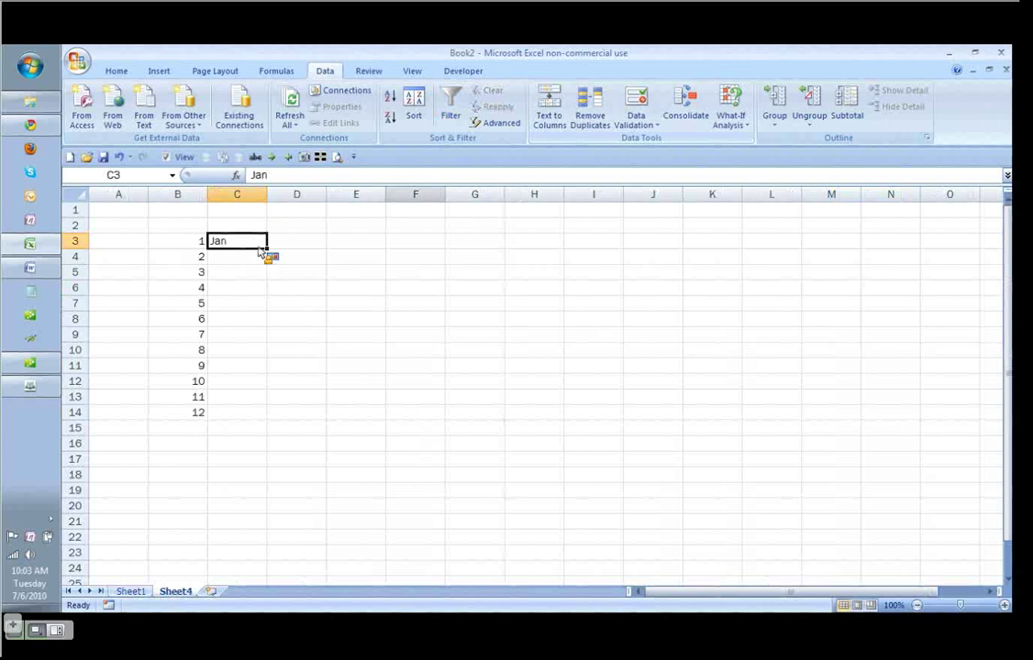
pyautogui.hotkey('ctrl', 'Return')
pyautogui.moveTo(268, 253); pyautogui.dragTo(265, 425)
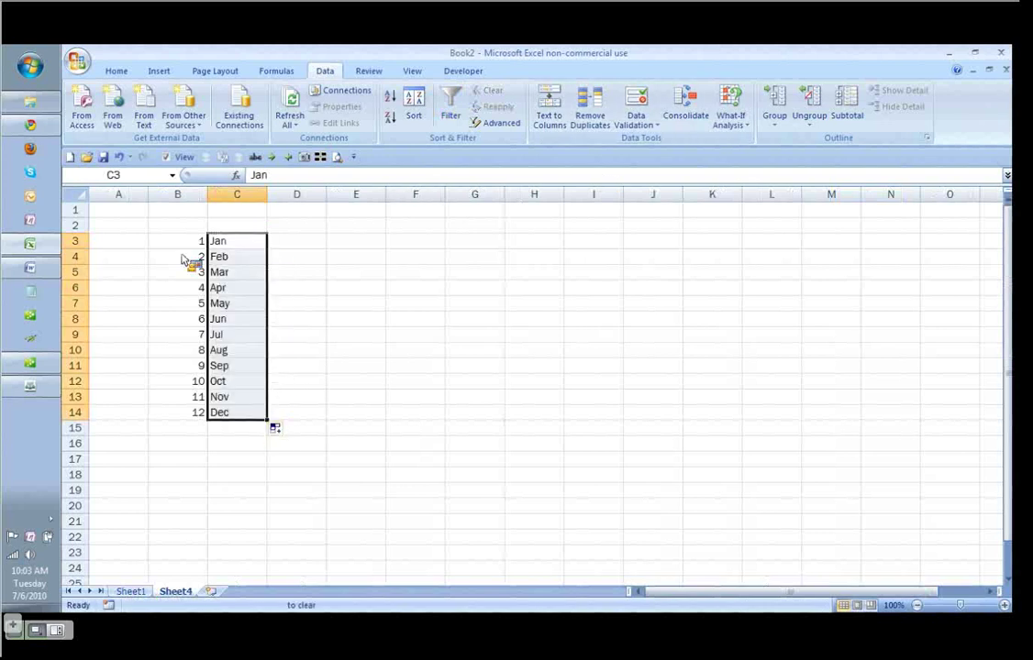
pyautogui.click(183, 248)
# Name the B3:C14 number-and-month table 'Months', then return to the aging sheet
pyautogui.moveTo(184, 248); pyautogui.dragTo(231, 413)
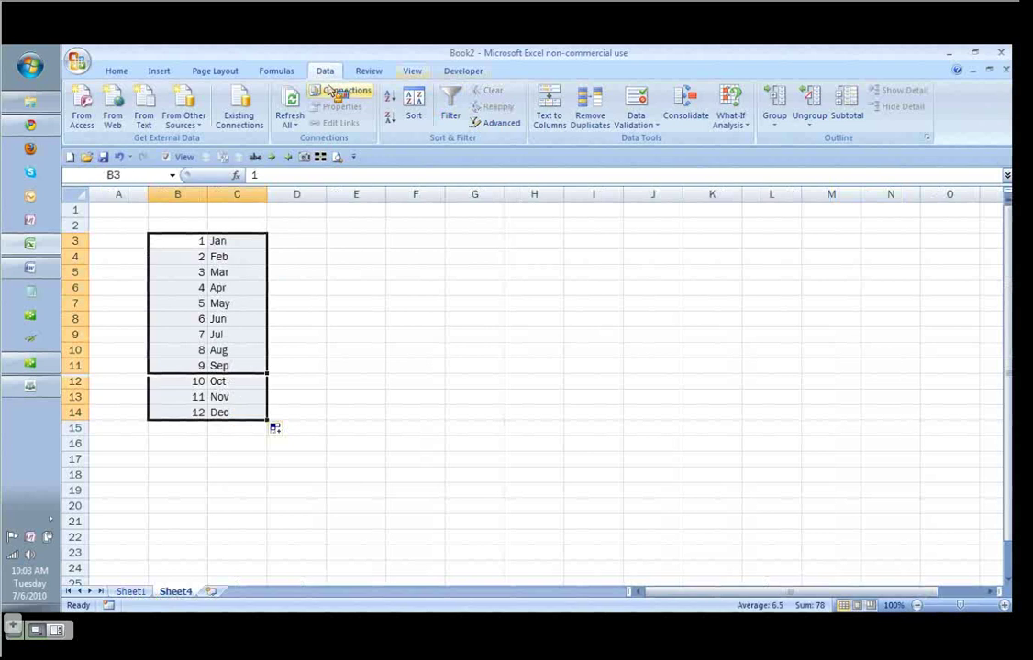
pyautogui.click(291, 73)
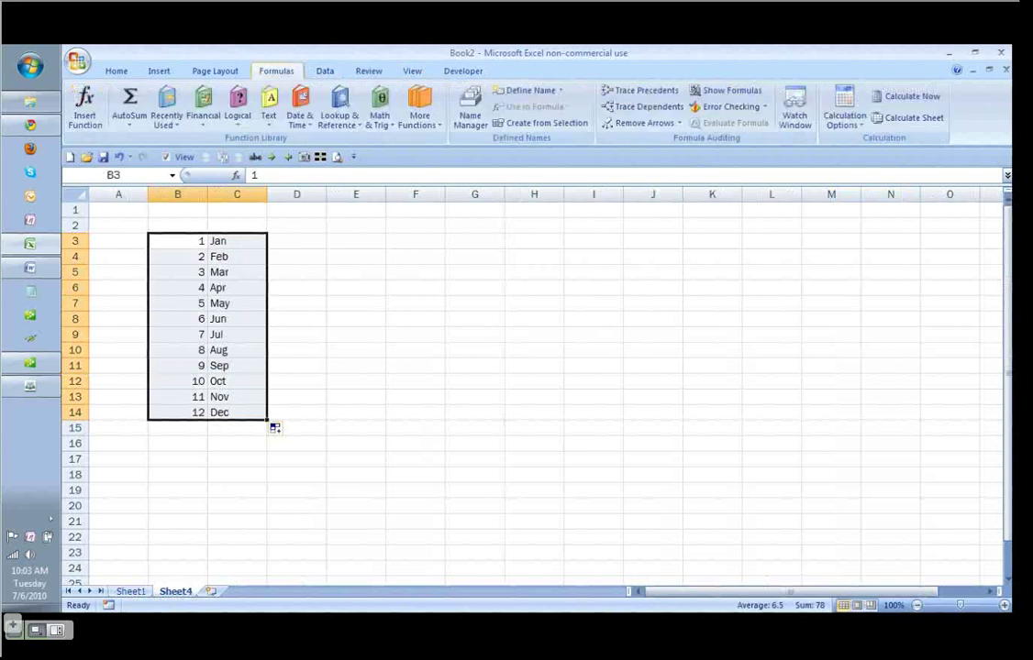
pyautogui.click(527, 91)
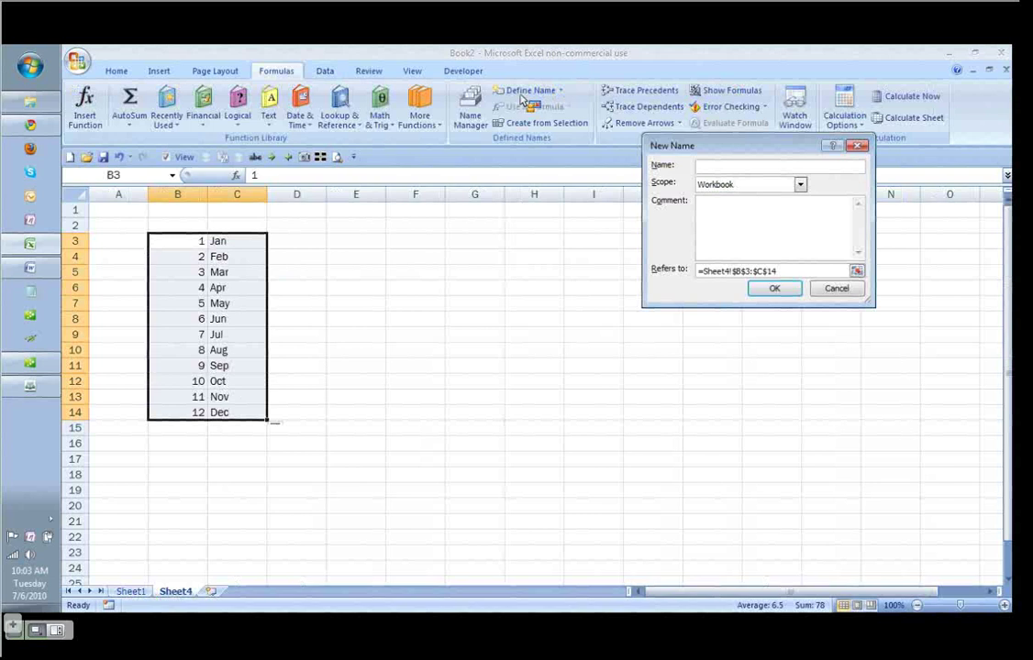
pyautogui.write('Months')
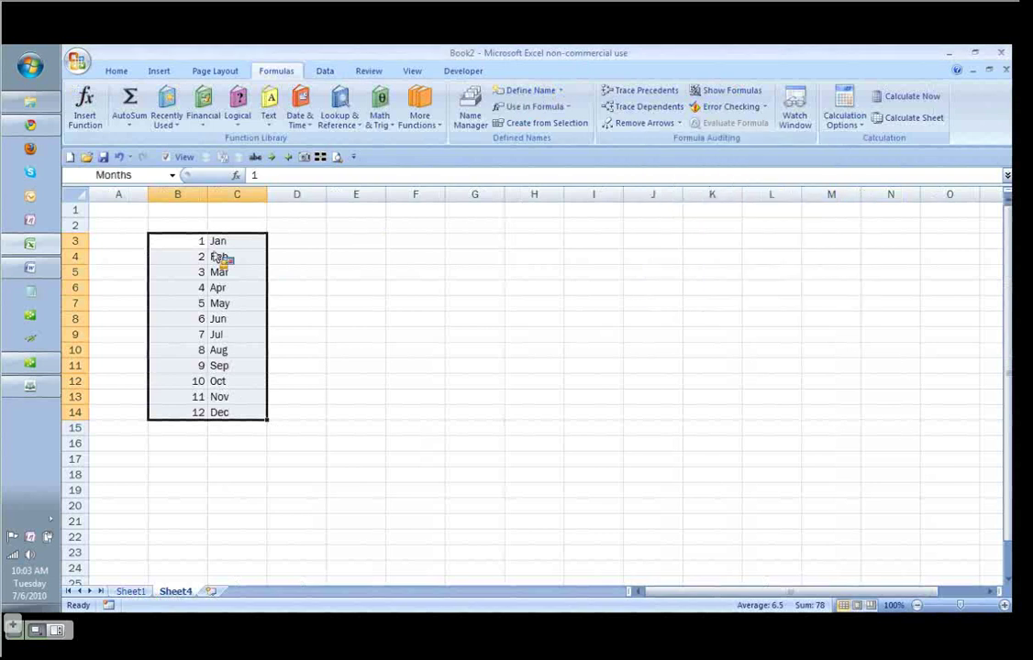
pyautogui.moveTo(772, 303)
pyautogui.mouseDown()
pyautogui.moveTo(137, 591)
pyautogui.moveTo(787, 202)
pyautogui.mouseUp()
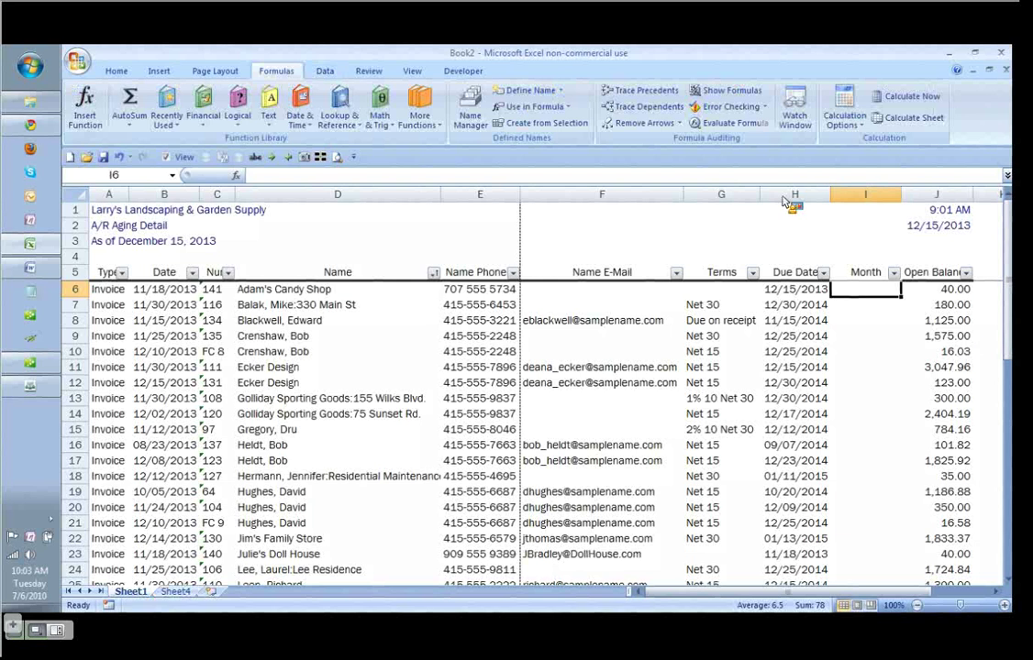
# Type =VLOOKUP(MONTH(H6),Months,2,FALSE) in I6, pasting Months from the F3 names list
pyautogui.write('=VLOOKUP(mont')
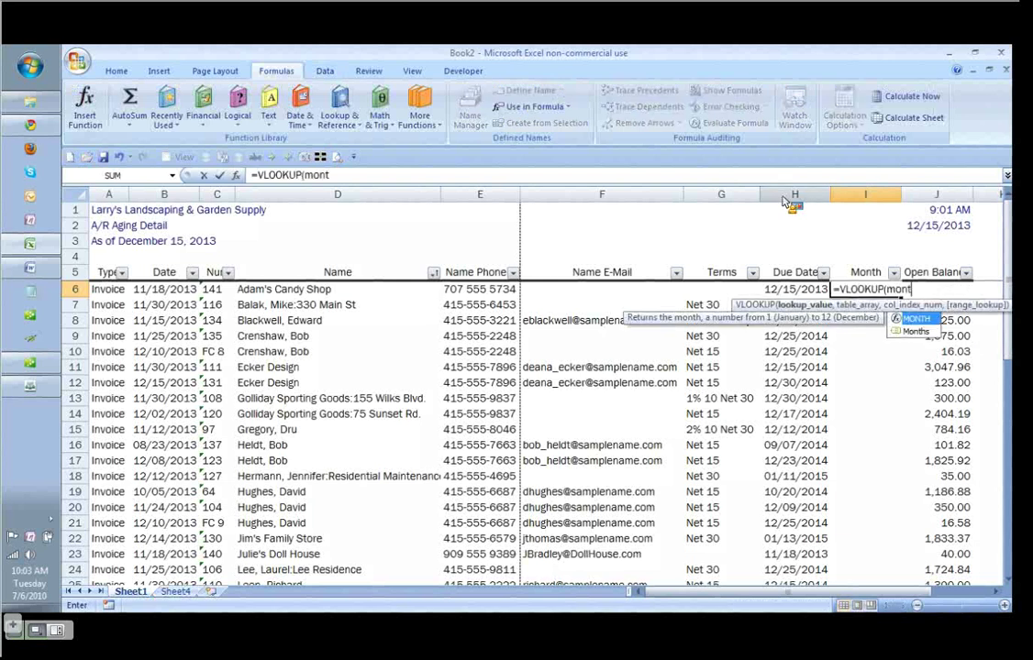
pyautogui.write('h(')
pyautogui.press('Left')
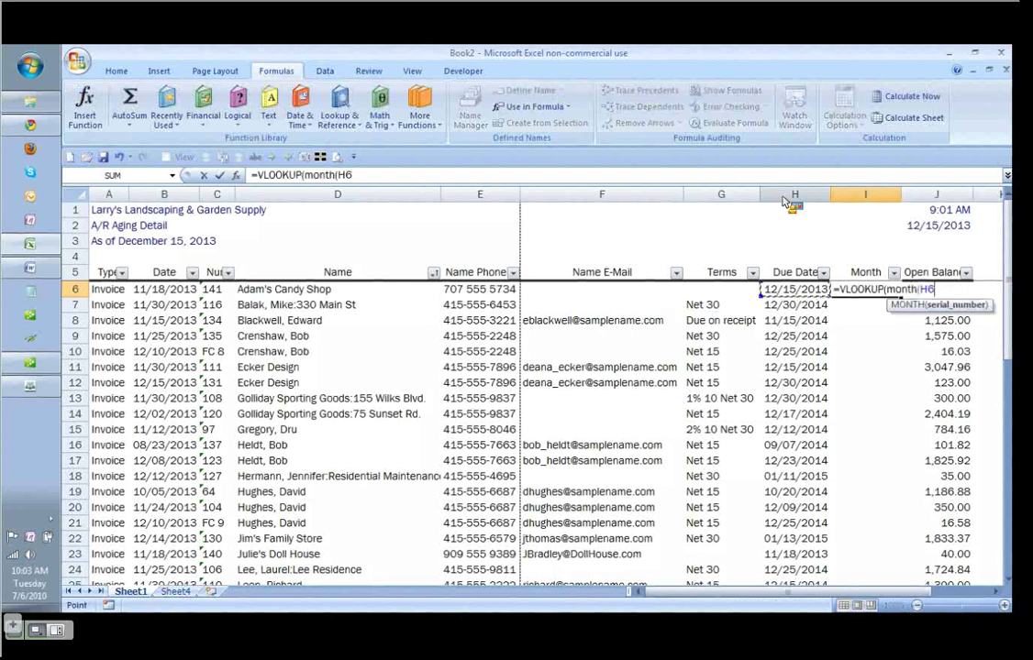
pyautogui.write('),')
pyautogui.press('F3')
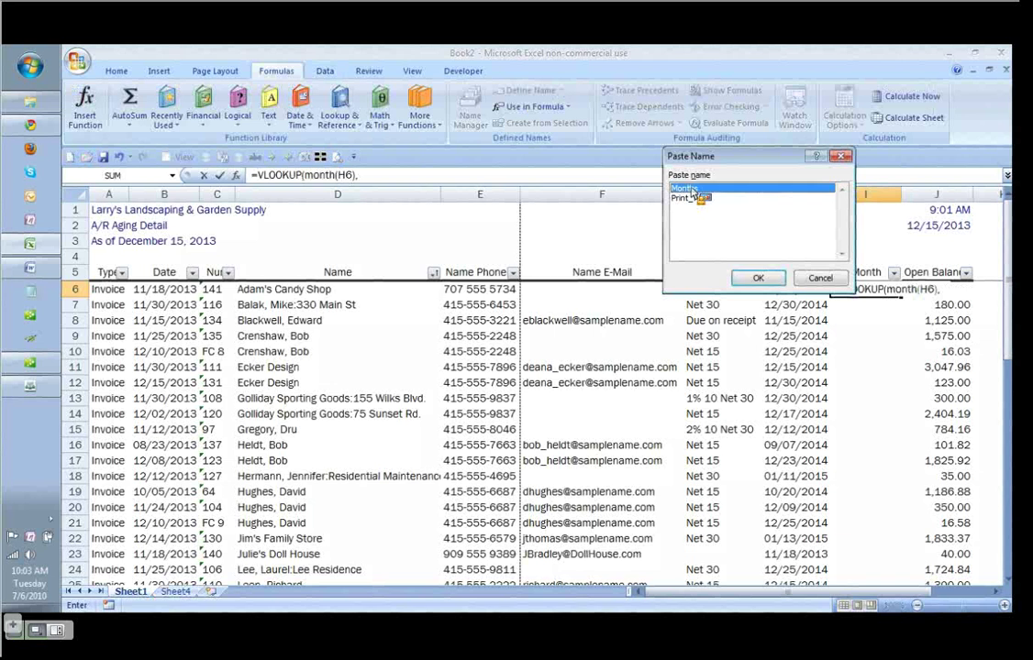
pyautogui.moveTo(734, 156)
pyautogui.mouseDown()
pyautogui.moveTo(548, 170)
pyautogui.moveTo(541, 187)
pyautogui.mouseUp()
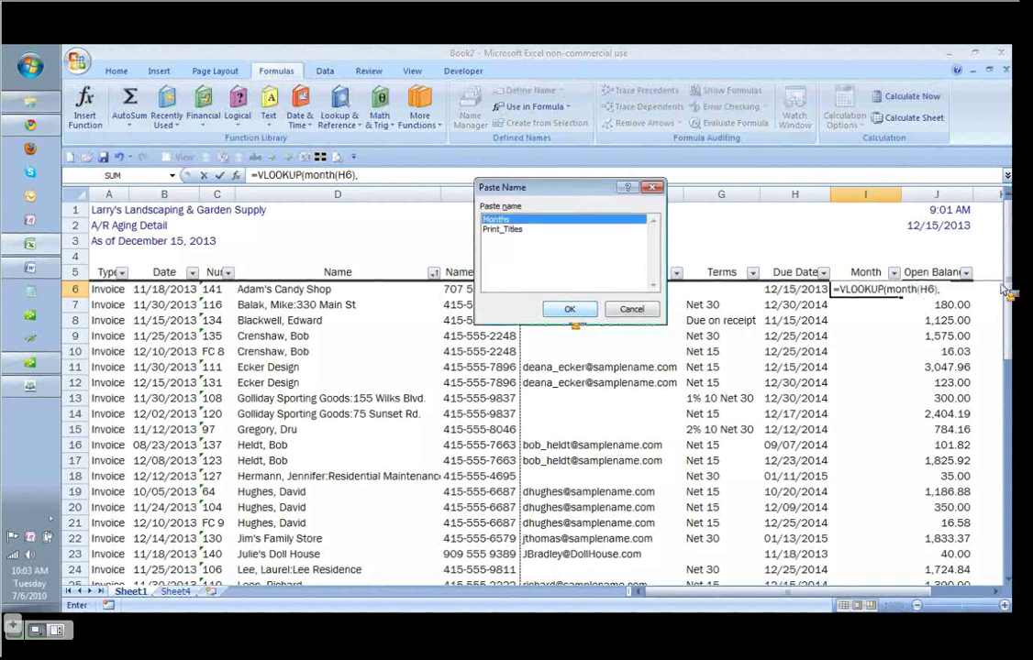
pyautogui.click(570, 310)
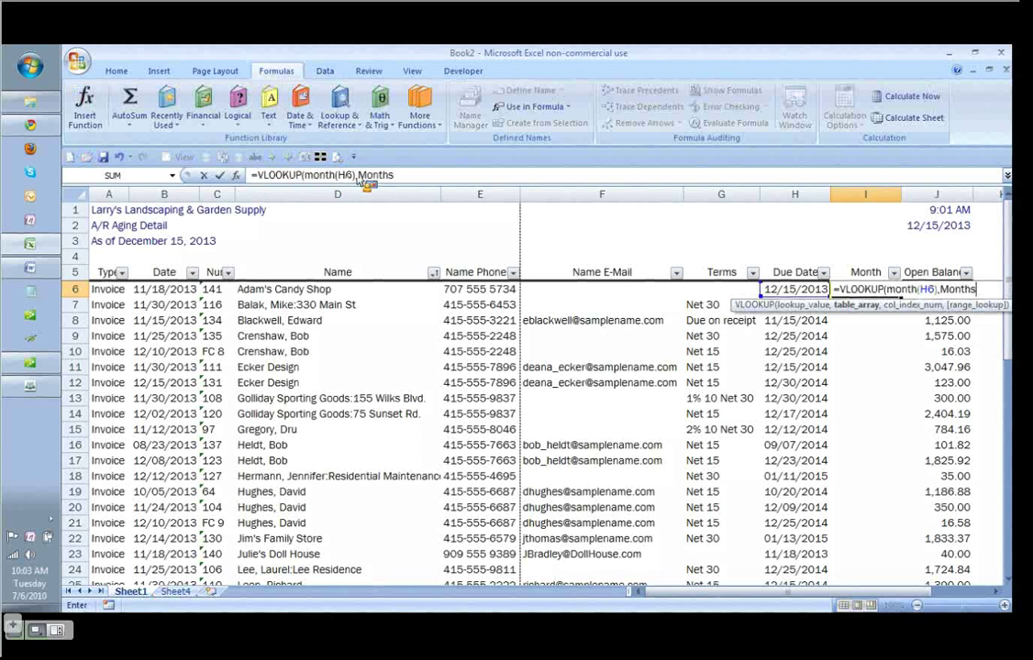
pyautogui.click(396, 175)
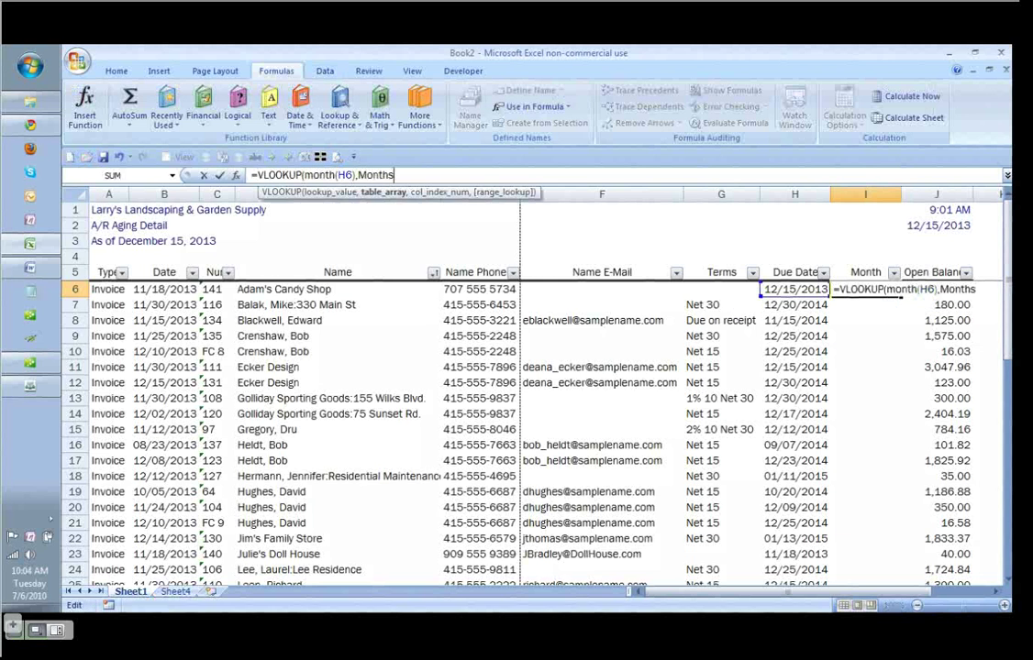
pyautogui.write(',')
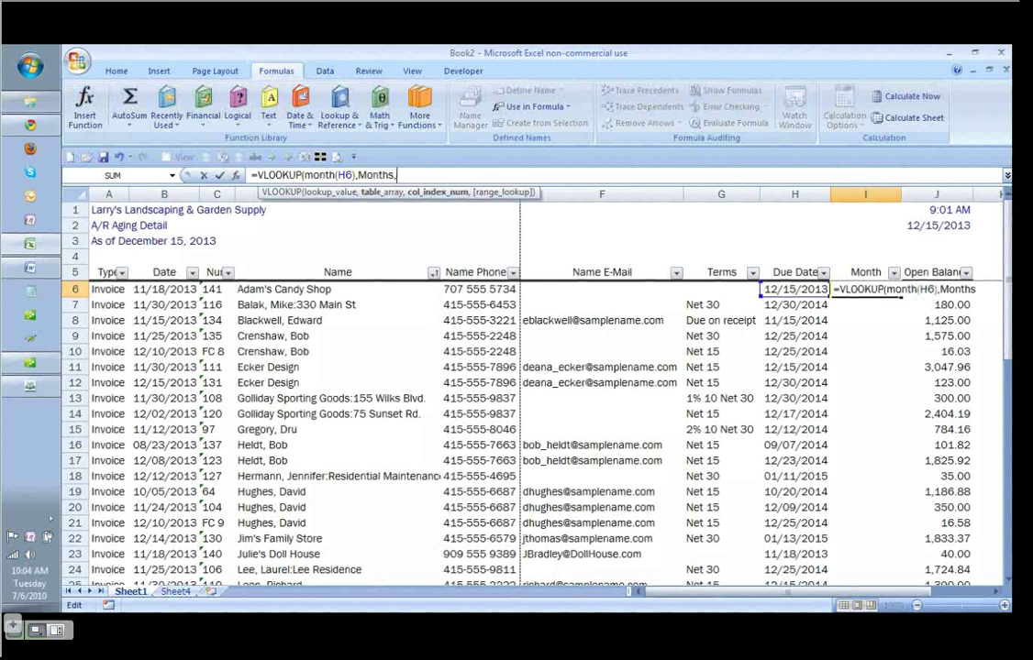
pyautogui.write('2,')
pyautogui.write('false)')
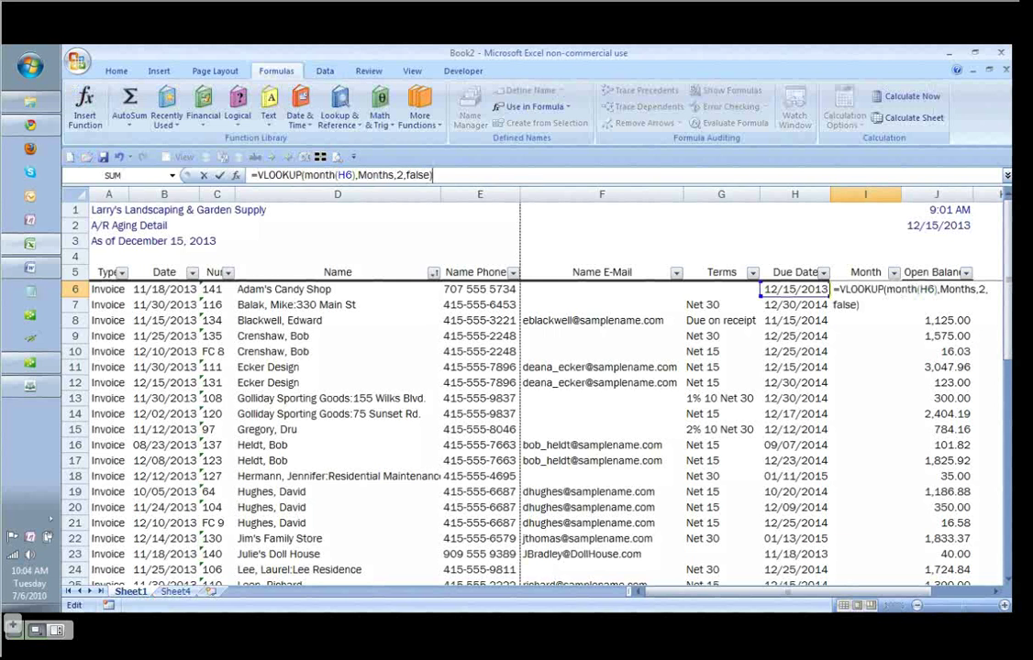
# Enter the VLOOKUP formula and copy it down the Month column to the last invoice
pyautogui.hotkey('ctrl', 'Return')
pyautogui.hotkey('ctrl', 'c')
pyautogui.press('Left')
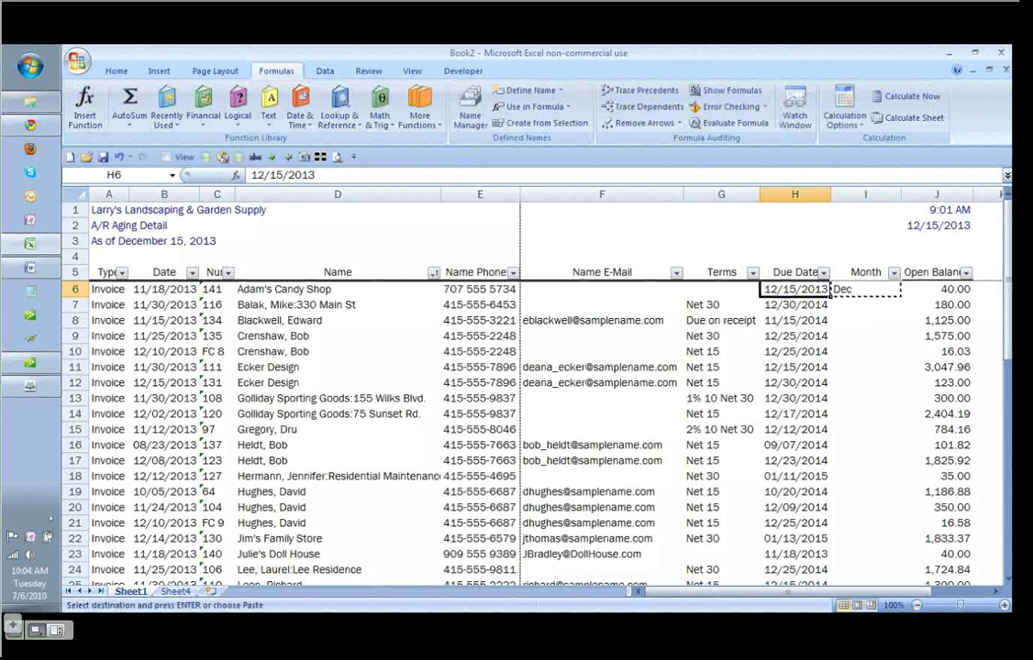
pyautogui.press('Right')
pyautogui.hotkey('ctrl', 'shift', 'Down')
pyautogui.hotkey('ctrl', 'v')
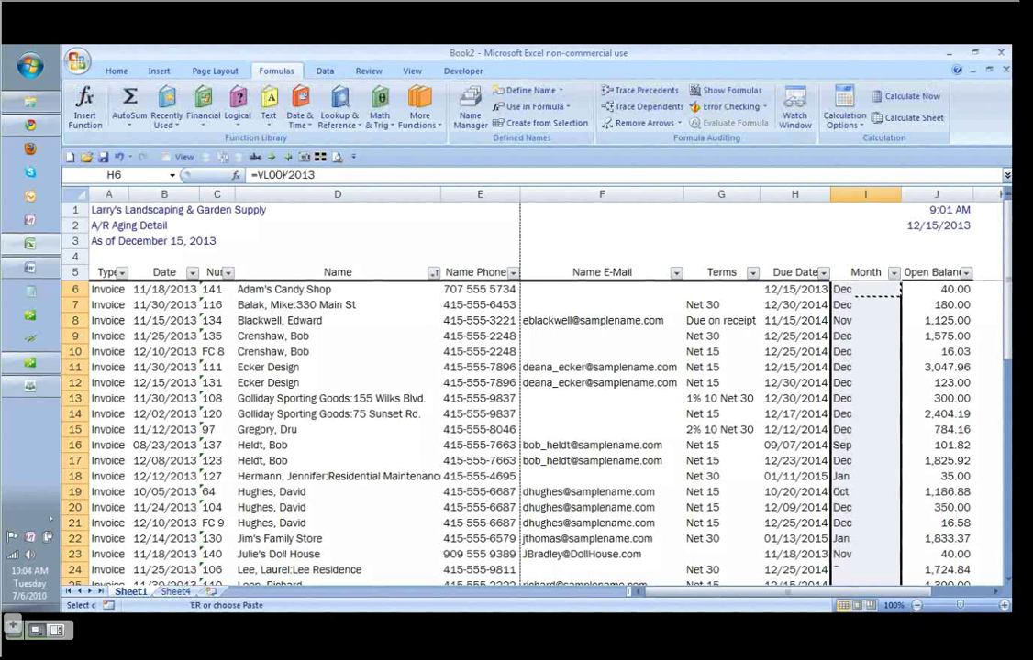
pyautogui.press('Escape')
# Filter the Month column to show only Sep and Oct invoices
pyautogui.press('Up')
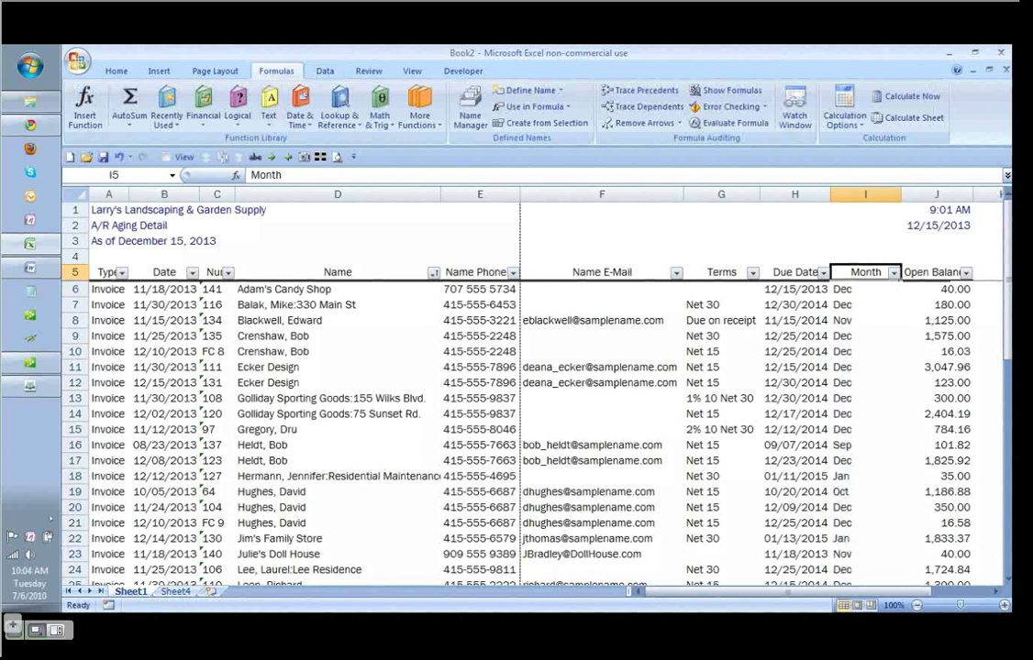
pyautogui.hotkey('alt', 'Down')
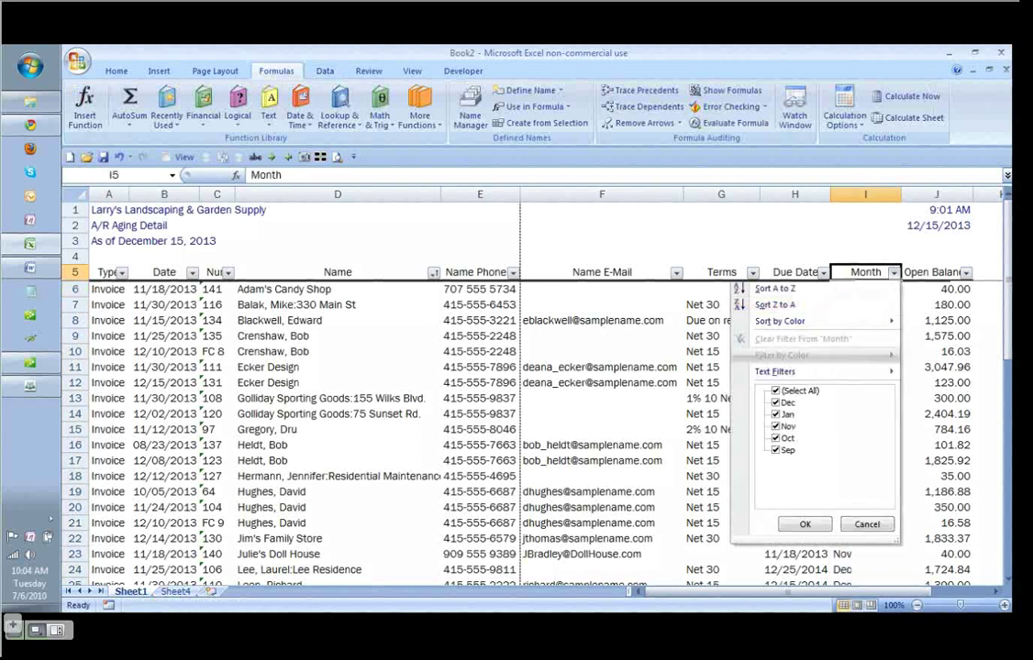
pyautogui.press('Down')
pyautogui.press('Down')
pyautogui.press('Down')
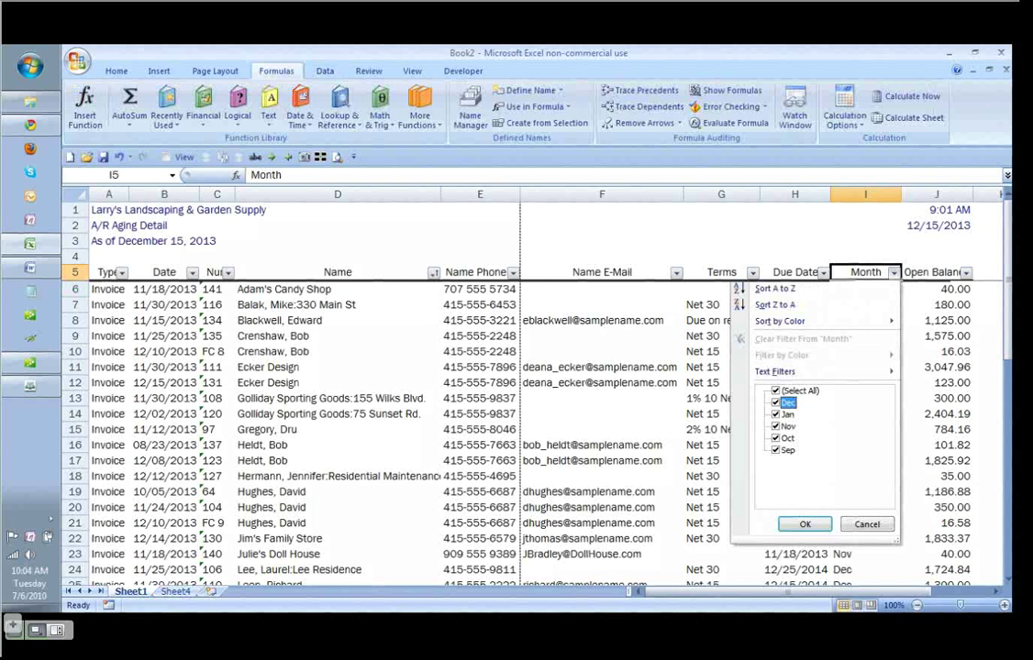
pyautogui.press('space')
pyautogui.press('Down')
pyautogui.press('space')
pyautogui.press('Down')
pyautogui.press('space')
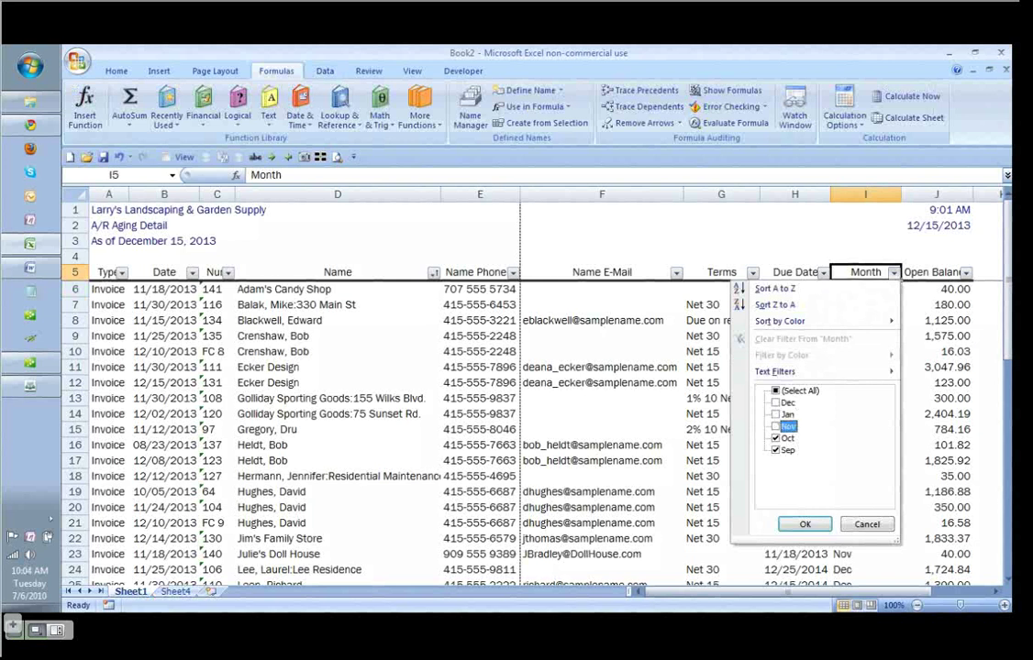
pyautogui.press('Return')
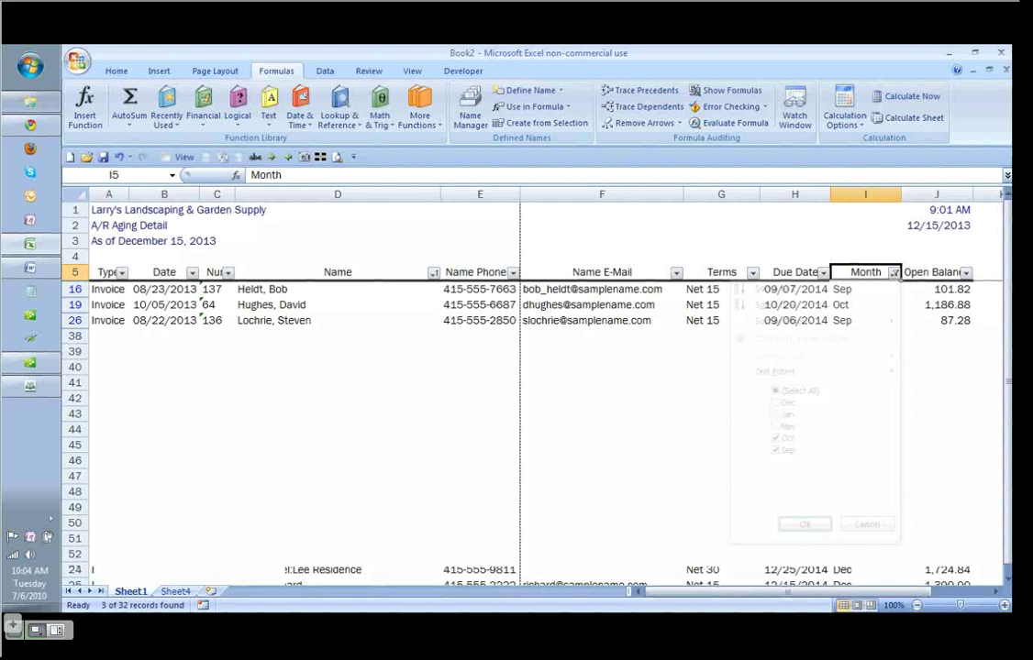
# Move back to the Type header cell and start, then cancel, the Alt+D+F filter shortcut
pyautogui.press('Down')
pyautogui.press('Left')
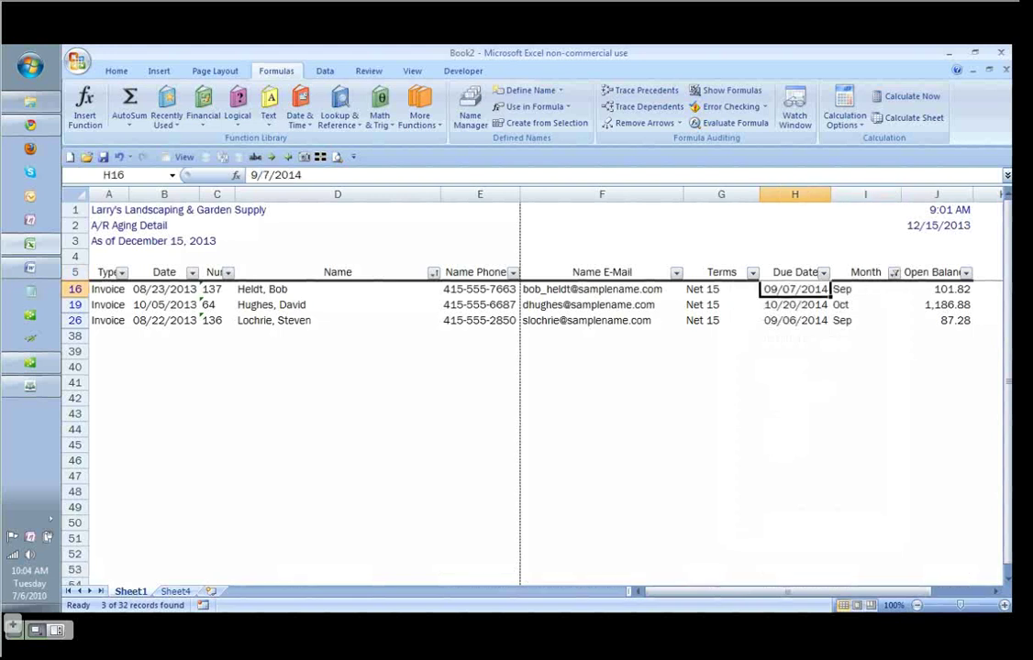
pyautogui.press('Left')
pyautogui.press('Left')
pyautogui.press('Left')
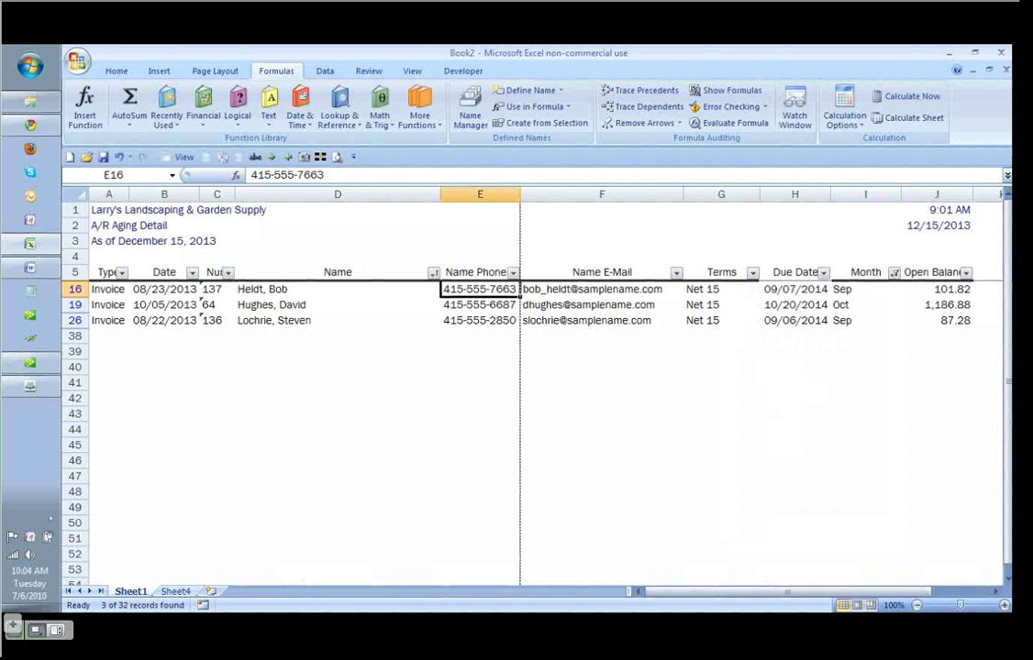
pyautogui.press('Up')
pyautogui.press('Left')
pyautogui.press('Left')
pyautogui.press('Left')
pyautogui.hotkey('alt', 'd')
pyautogui.press('f')
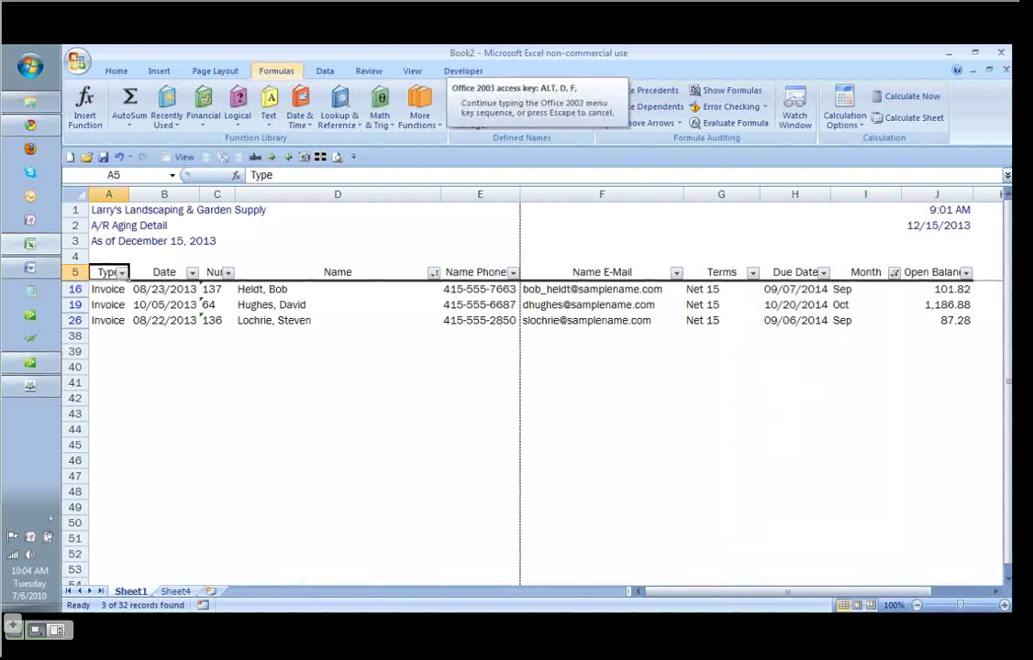
pyautogui.press('Escape')
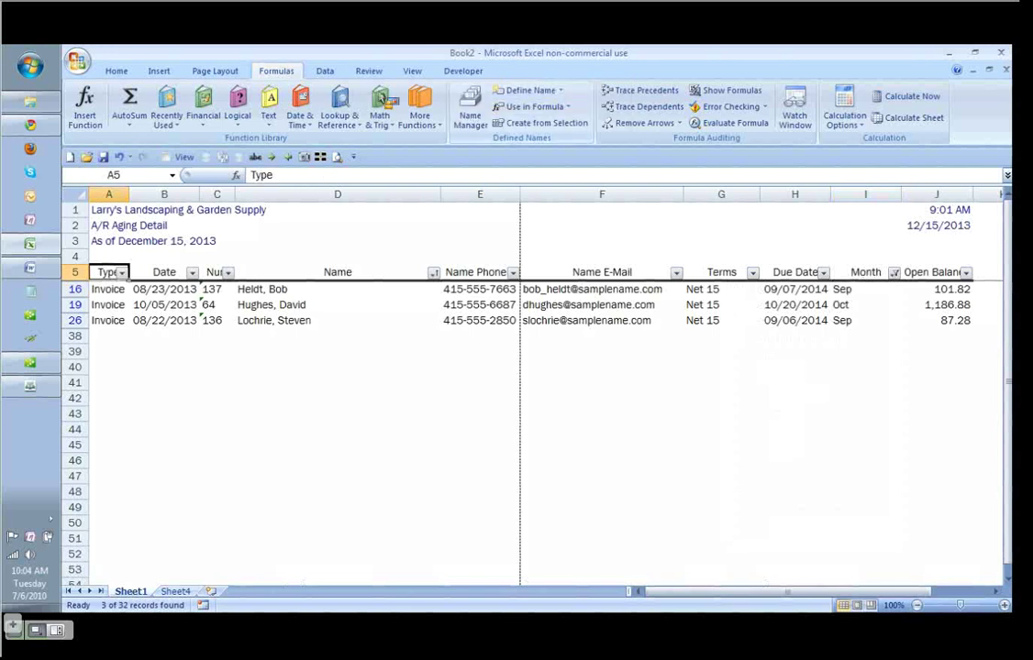
# Clear the Sep/Oct month filter and insert a PivotTable of the aging data on a new worksheet
pyautogui.click(326, 72)
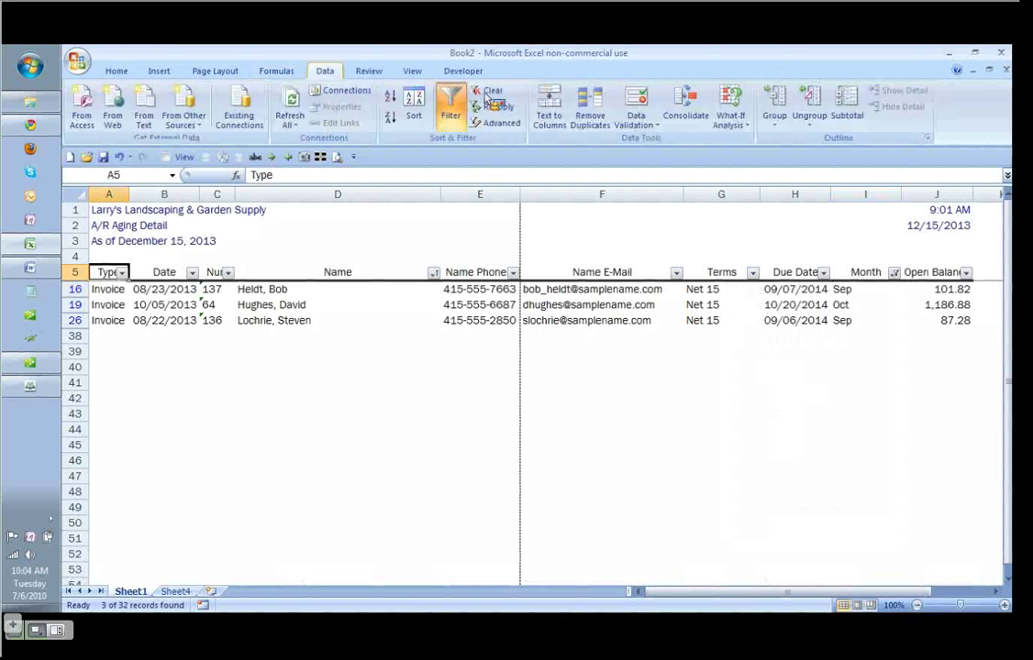
pyautogui.click(492, 92)
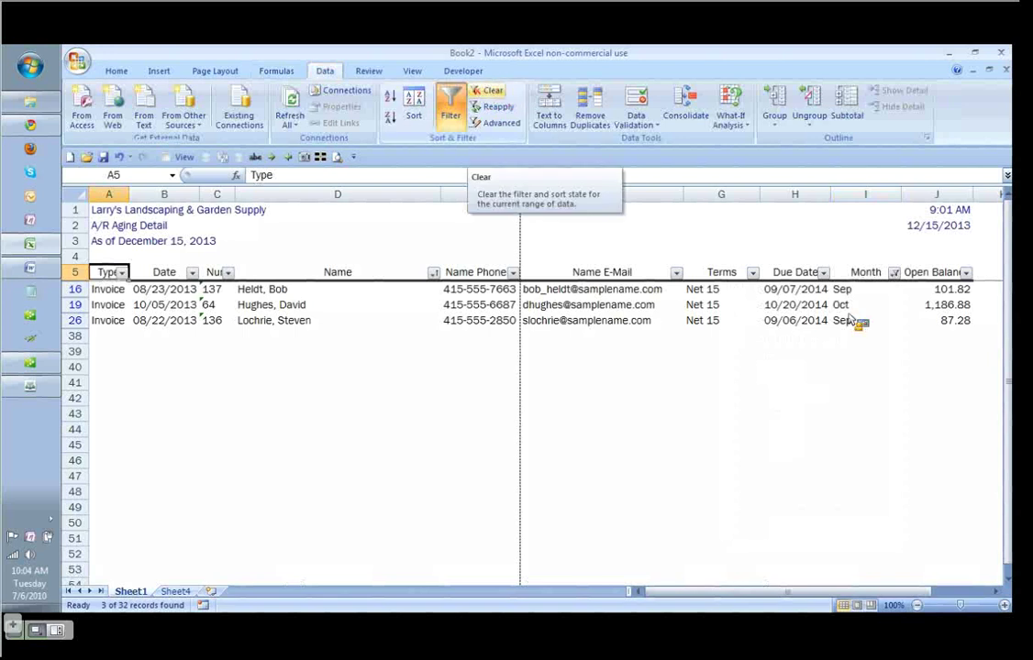
pyautogui.click(794, 305)
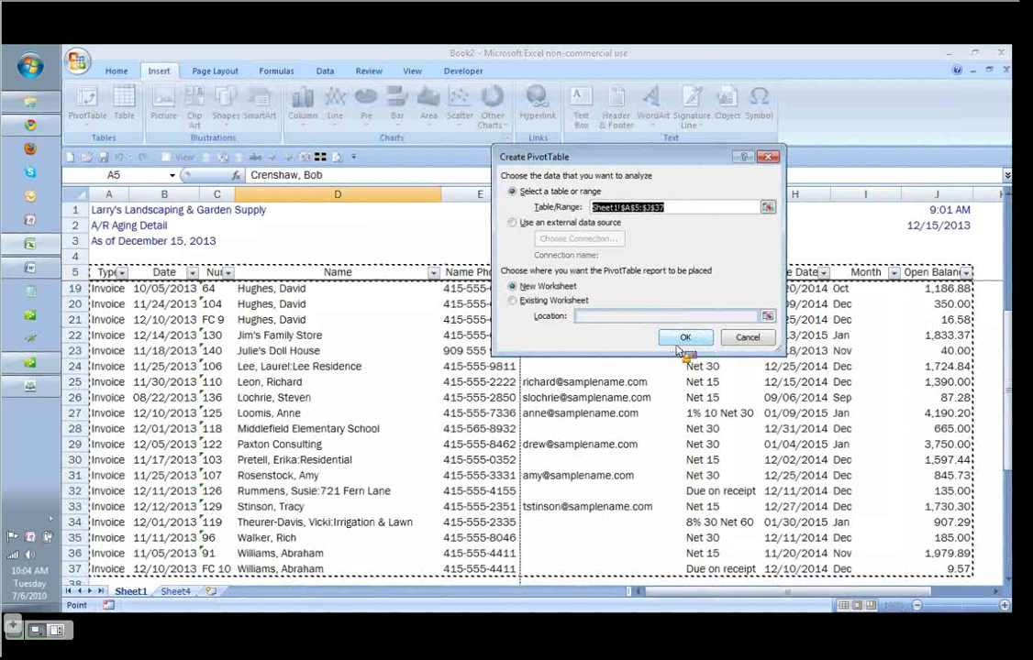
pyautogui.click(674, 337)
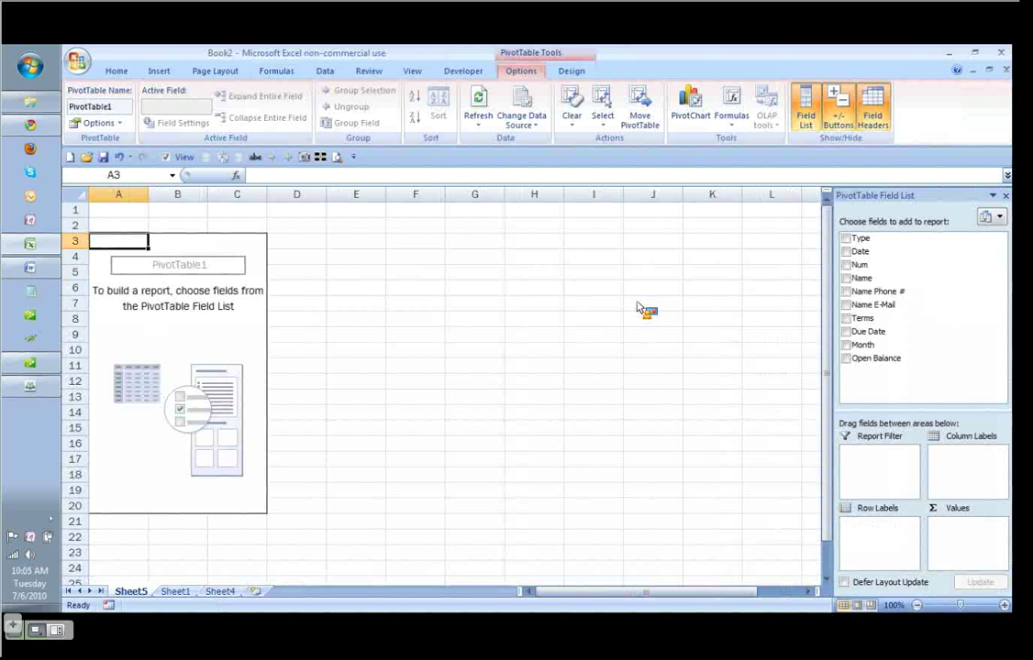
# Lay out the pivot with Open Balance in Values, Month as columns, Name as rows
pyautogui.moveTo(641, 308); pyautogui.dragTo(963, 530)
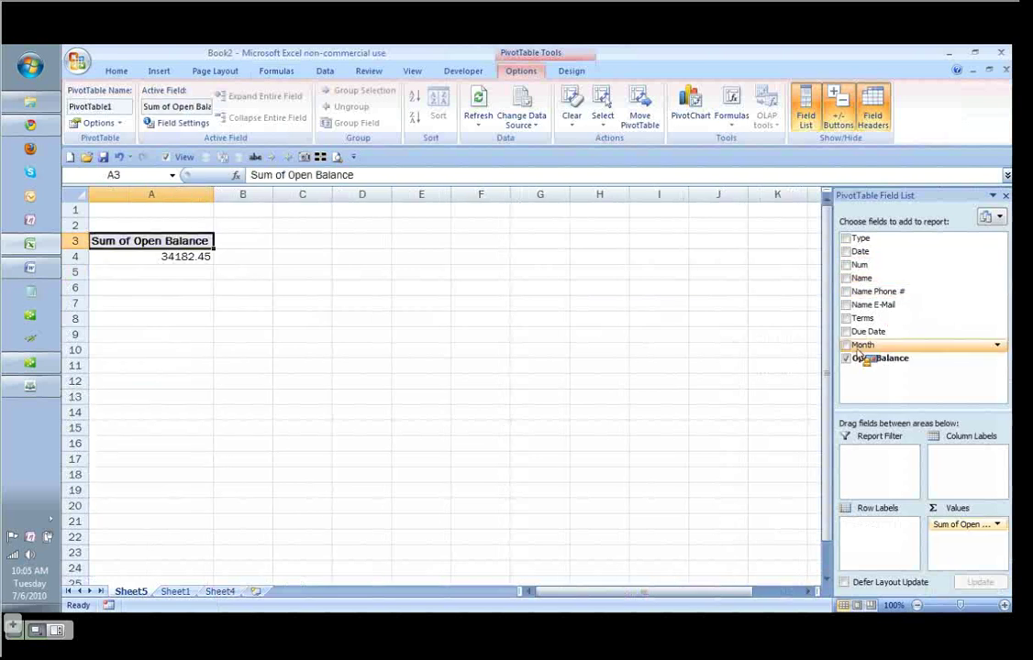
pyautogui.moveTo(859, 350); pyautogui.dragTo(965, 462)
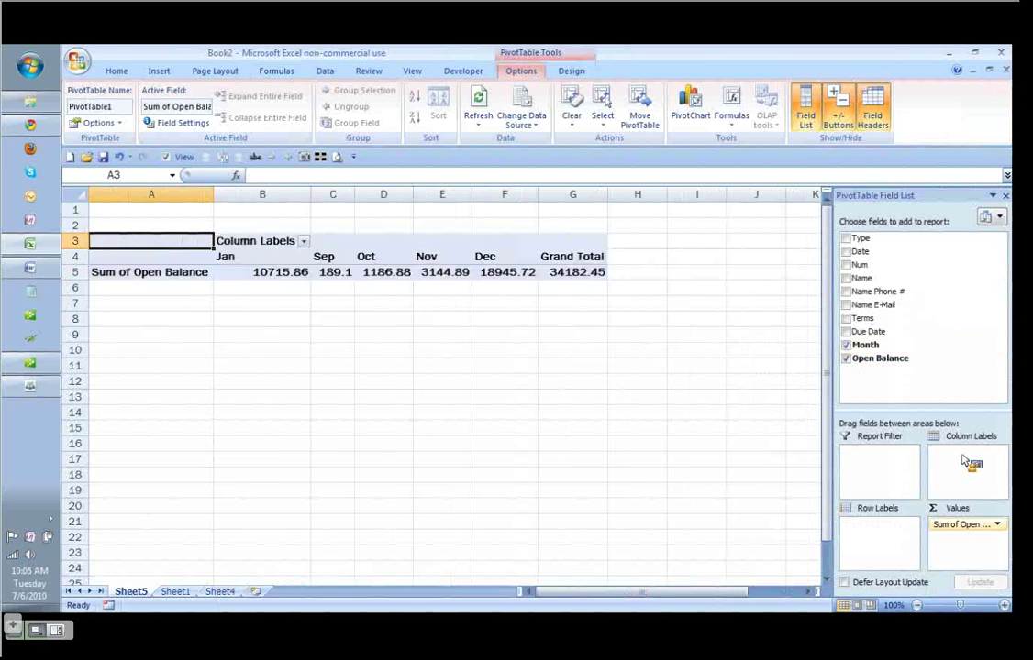
pyautogui.moveTo(862, 277); pyautogui.dragTo(876, 547)
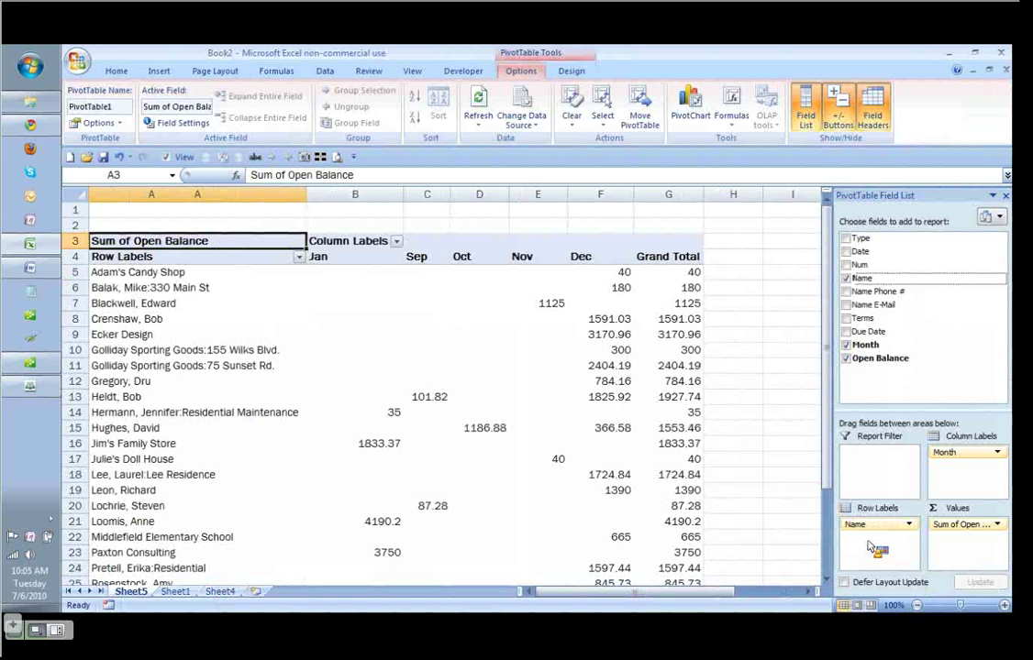
# Format Sum of Open Balance as two-decimal Number with 1000 separator
pyautogui.click(876, 526)
pyautogui.click(963, 526)
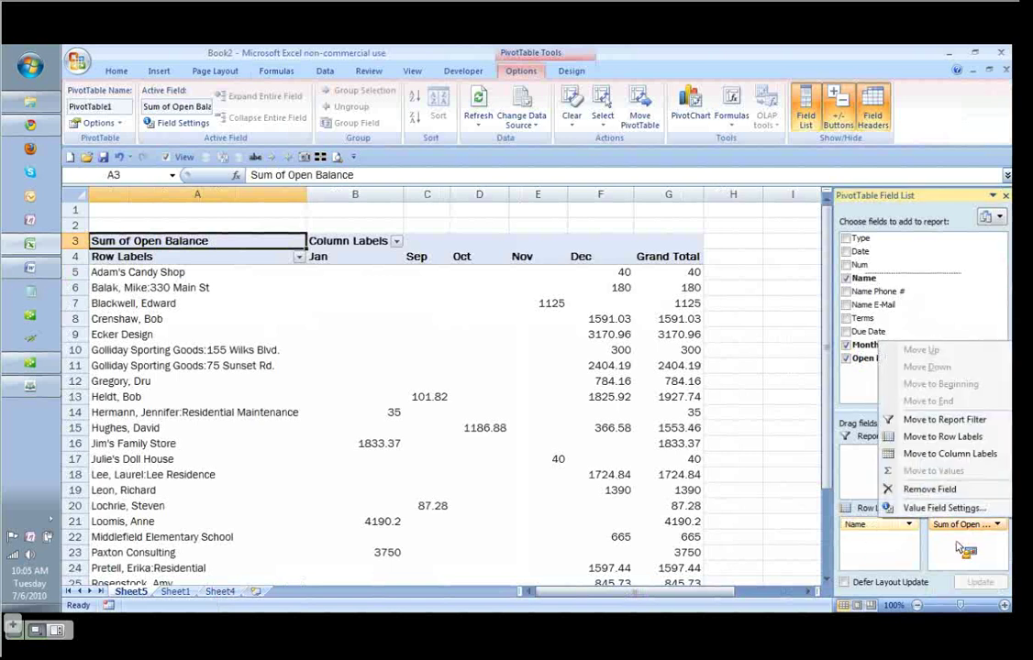
pyautogui.click(940, 508)
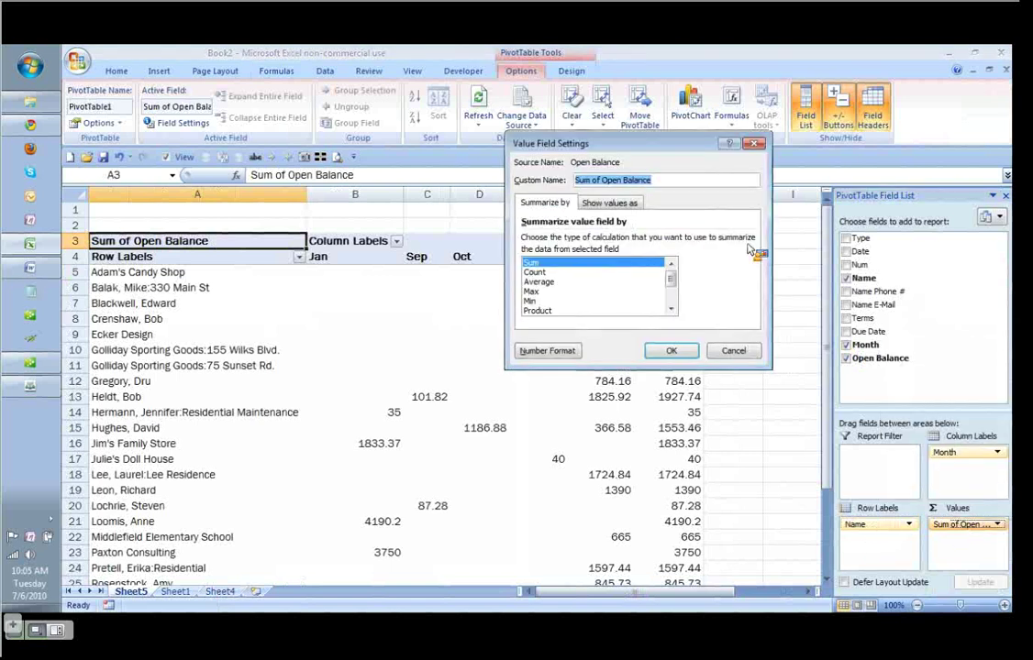
pyautogui.click(547, 350)
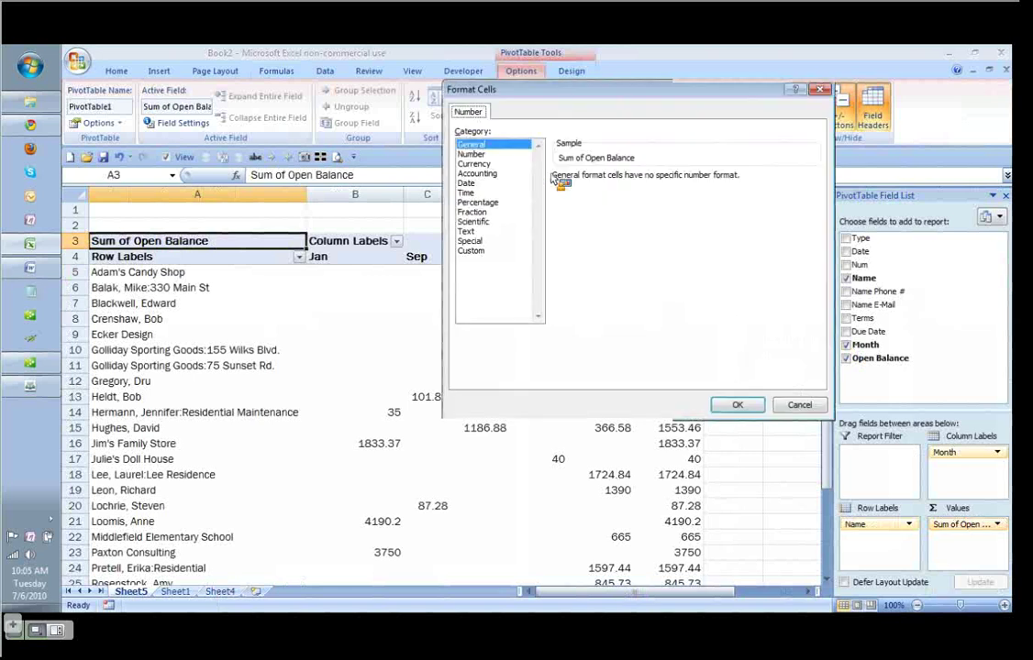
pyautogui.click(470, 154)
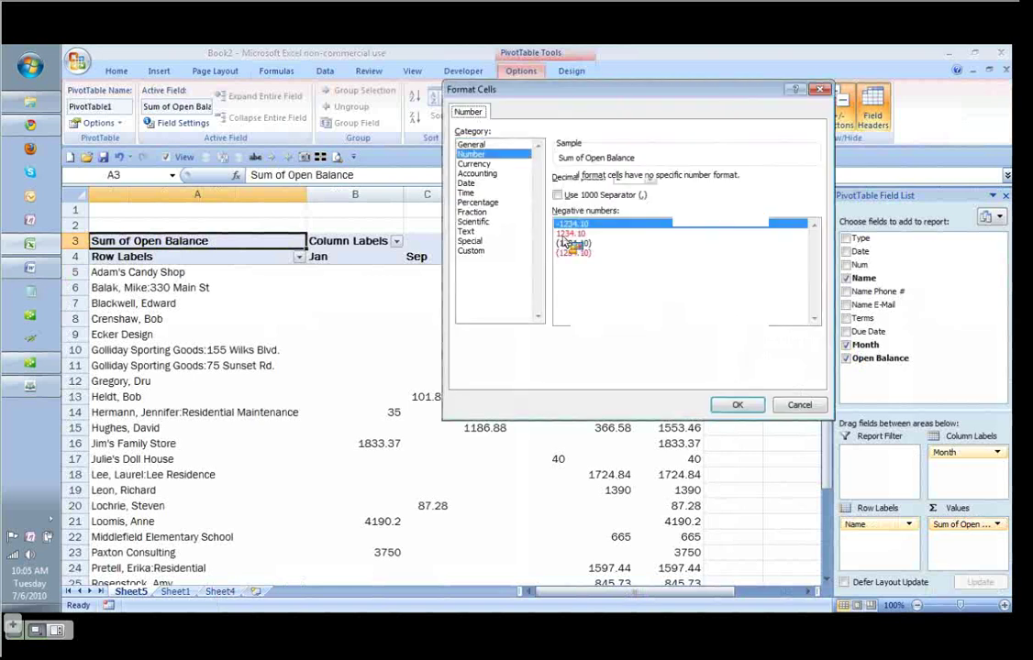
pyautogui.click(558, 194)
pyautogui.click(737, 404)
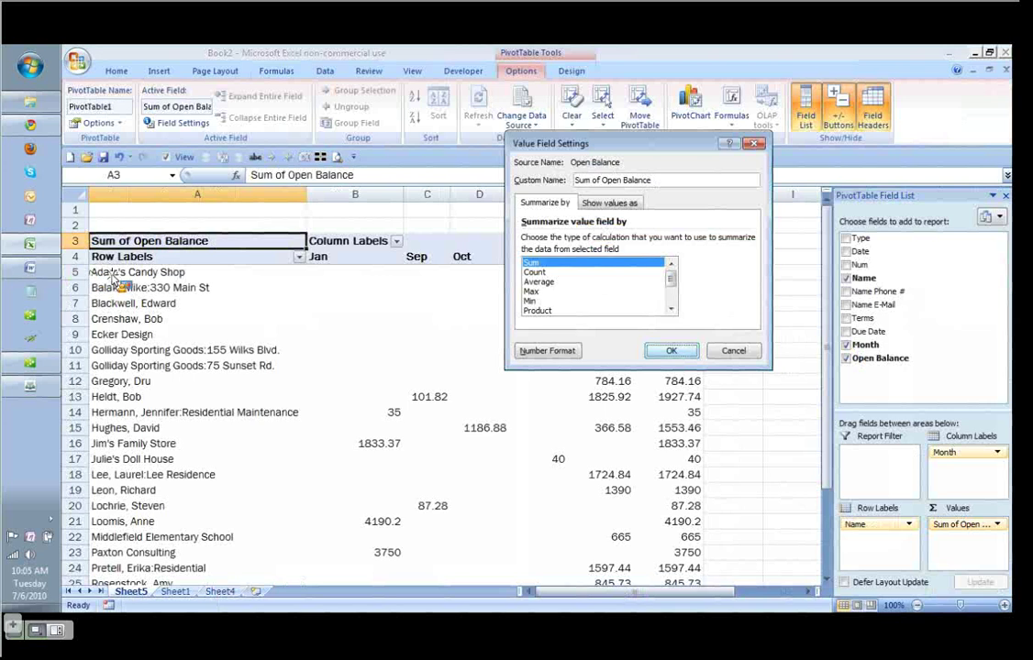
pyautogui.press('Return')
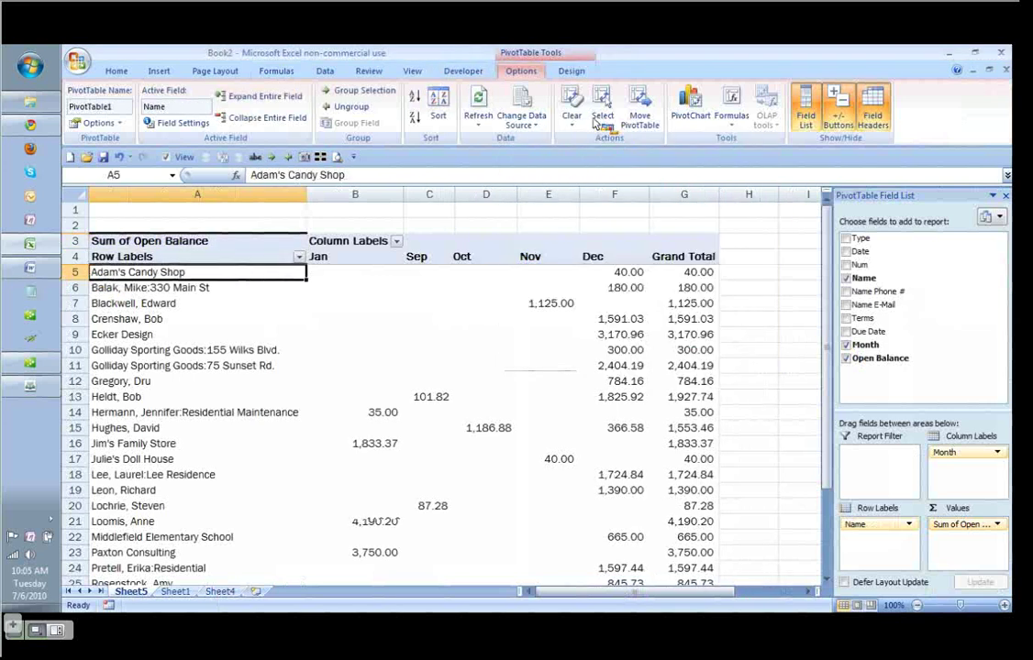
pyautogui.click(757, 322)
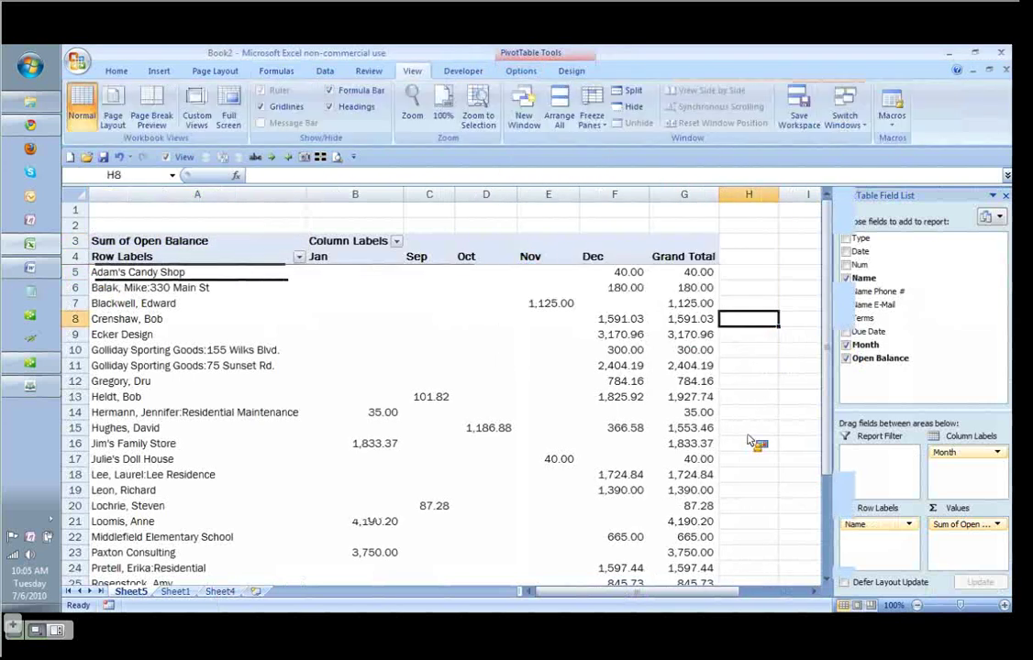
pyautogui.scroll(-4, 748, 441)
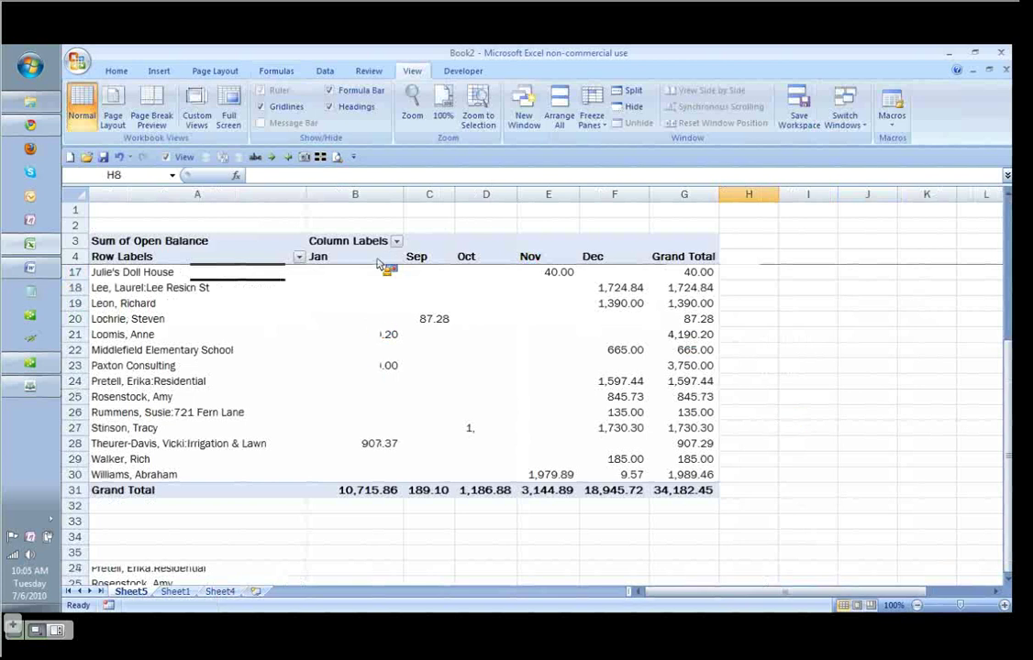
pyautogui.moveTo(527, 270)
pyautogui.mouseDown()
pyautogui.moveTo(592, 269)
pyautogui.moveTo(518, 229)
pyautogui.mouseUp()
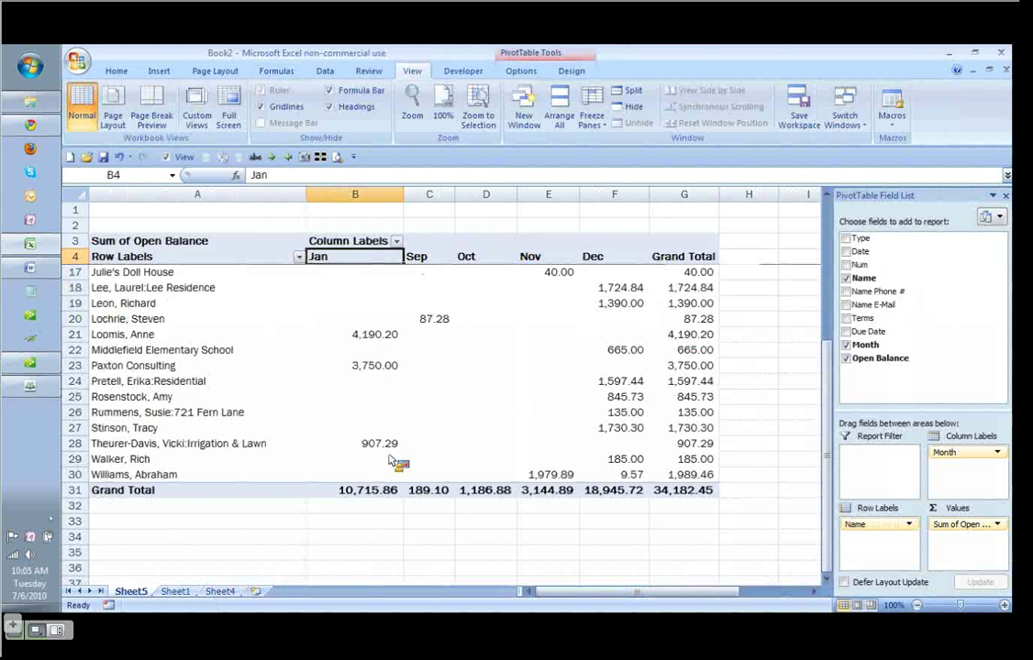
pyautogui.moveTo(518, 229)
pyautogui.mouseDown()
pyautogui.moveTo(356, 311)
pyautogui.moveTo(357, 258)
pyautogui.moveTo(553, 270)
pyautogui.moveTo(811, 316)
pyautogui.moveTo(403, 268)
pyautogui.moveTo(546, 246)
pyautogui.moveTo(341, 219)
pyautogui.moveTo(687, 270)
pyautogui.moveTo(355, 237)
pyautogui.moveTo(342, 261)
pyautogui.mouseUp()
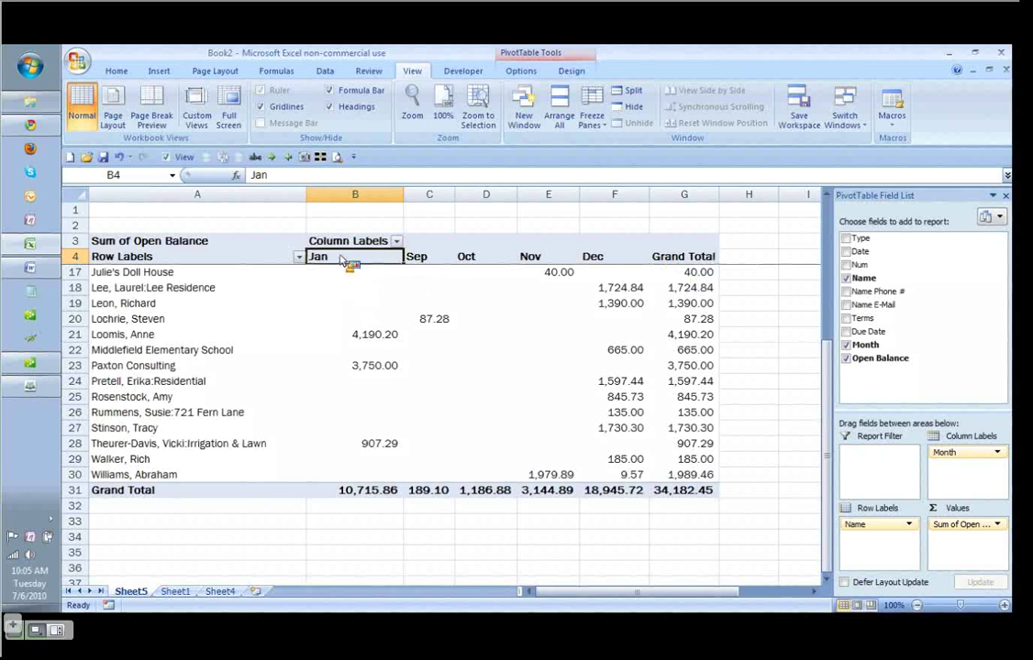
pyautogui.moveTo(344, 262)
pyautogui.mouseDown()
pyautogui.moveTo(358, 244)
pyautogui.moveTo(426, 239)
pyautogui.moveTo(788, 298)
pyautogui.moveTo(633, 308)
pyautogui.moveTo(661, 302)
pyautogui.moveTo(659, 275)
pyautogui.moveTo(653, 302)
pyautogui.moveTo(566, 315)
pyautogui.moveTo(880, 353)
pyautogui.moveTo(871, 353)
pyautogui.moveTo(963, 548)
pyautogui.moveTo(830, 332)
pyautogui.moveTo(821, 403)
pyautogui.moveTo(821, 341)
pyautogui.moveTo(849, 327)
pyautogui.moveTo(760, 477)
pyautogui.moveTo(860, 532)
pyautogui.moveTo(119, 454)
pyautogui.moveTo(73, 252)
pyautogui.moveTo(32, 341)
pyautogui.moveTo(32, 383)
pyautogui.moveTo(190, 471)
pyautogui.moveTo(201, 607)
pyautogui.mouseUp()
# Stop sharing the Excel workbook in the Connect Pro meeting
pyautogui.click(202, 605)
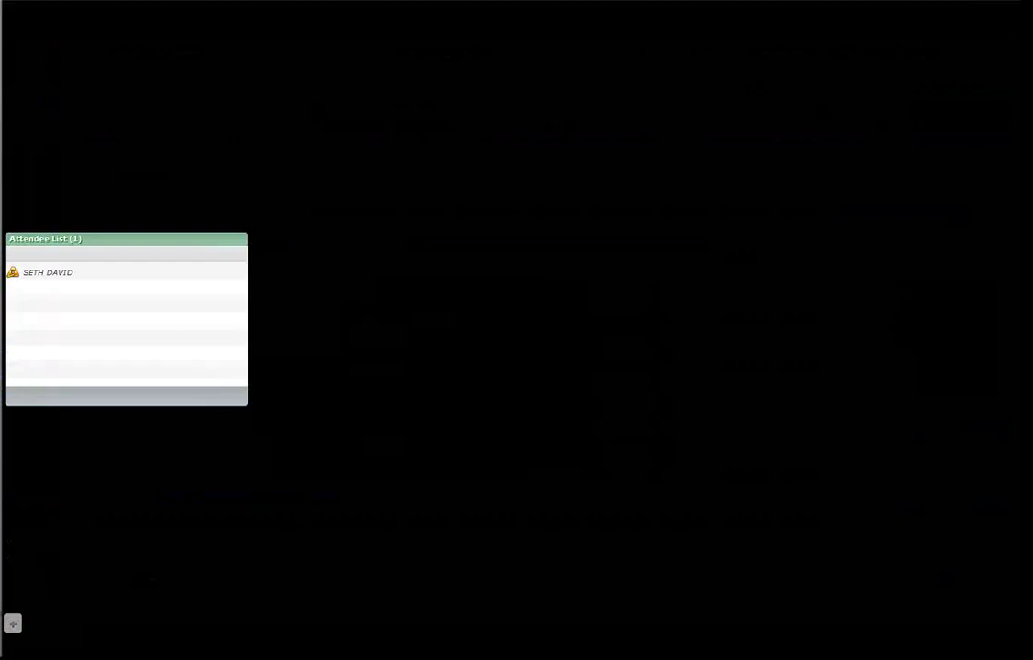